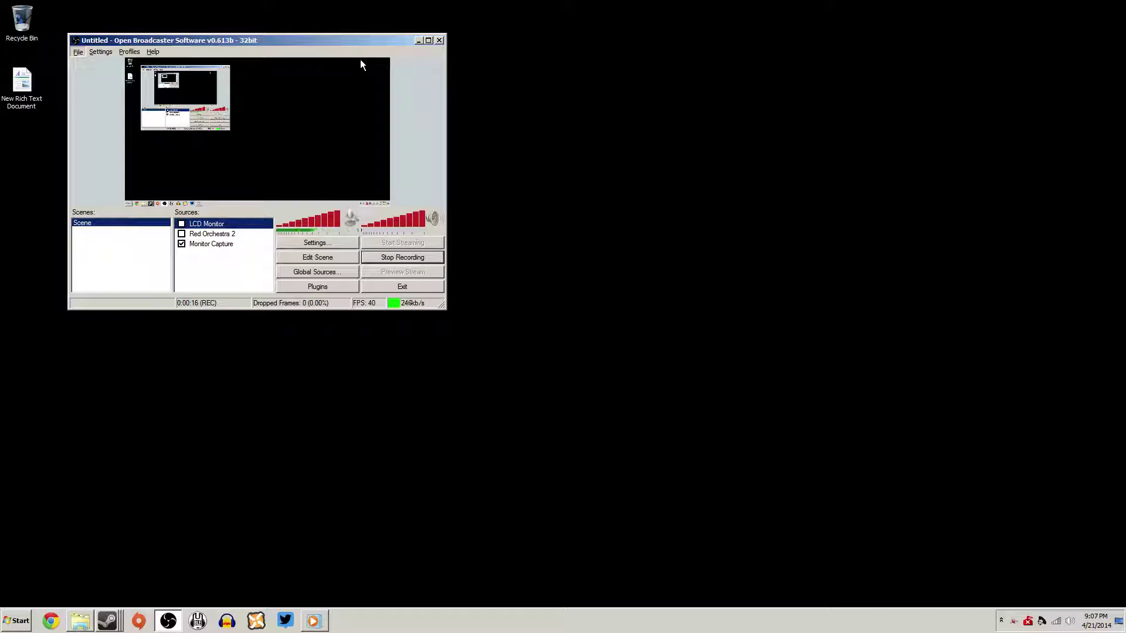
Step: Open the OBS settings and show the encoding options
left_click(106, 52)
left_click(103, 48)
left_click(96, 55)
left_click(107, 60)
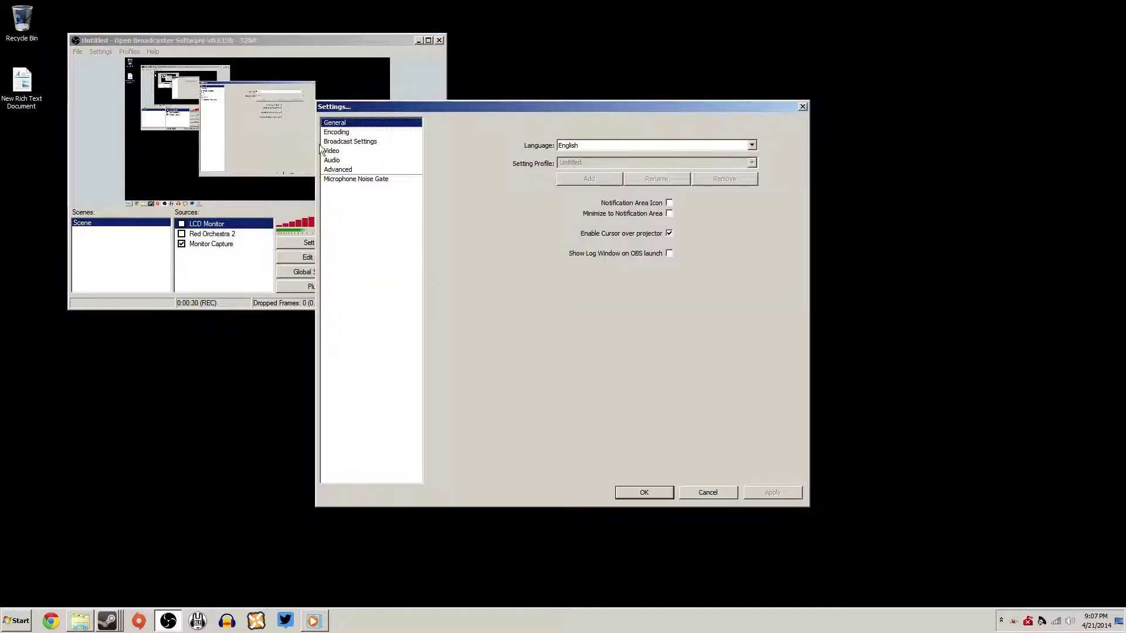
left_click(353, 133)
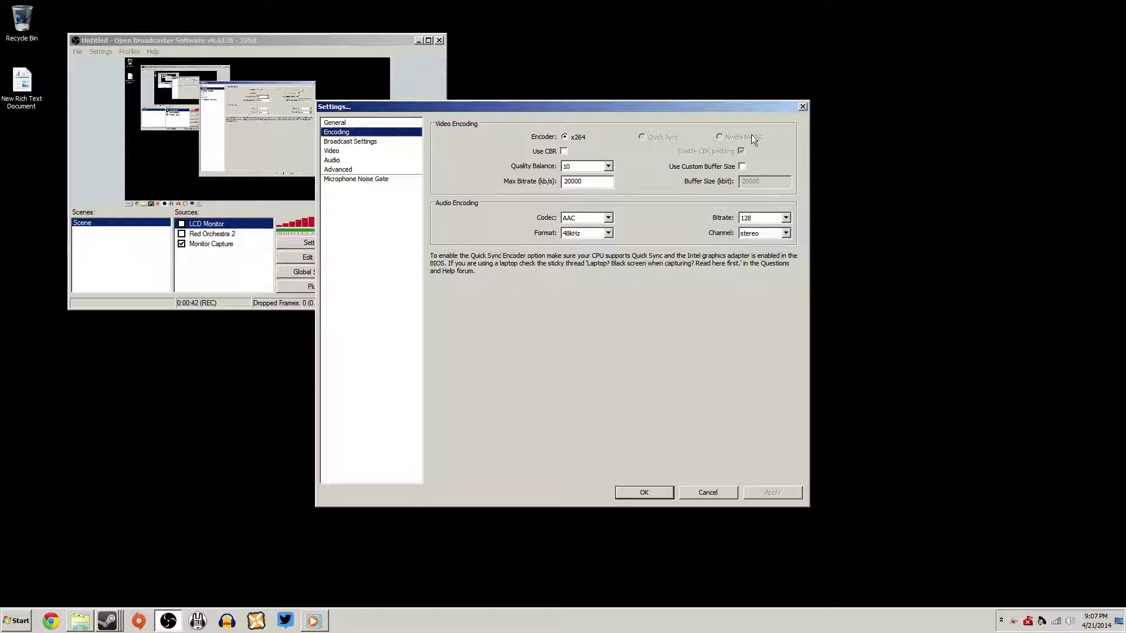
Step: Switch Use CBR on and back off, choose 10 as the quality balance, and select the max bitrate value
left_click(564, 151)
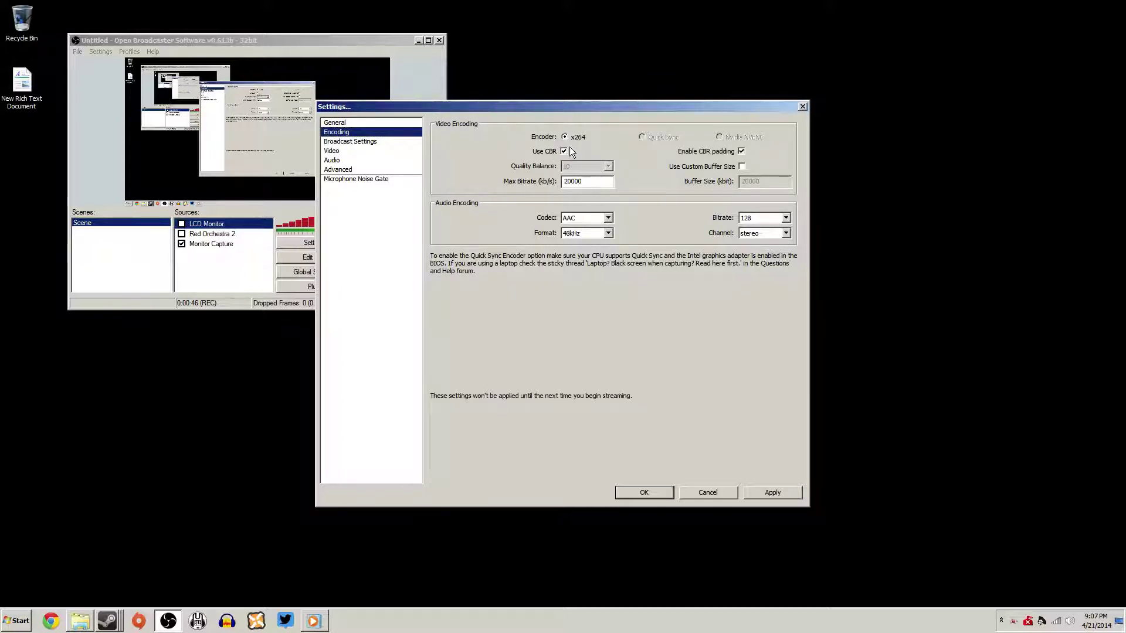
left_click(564, 152)
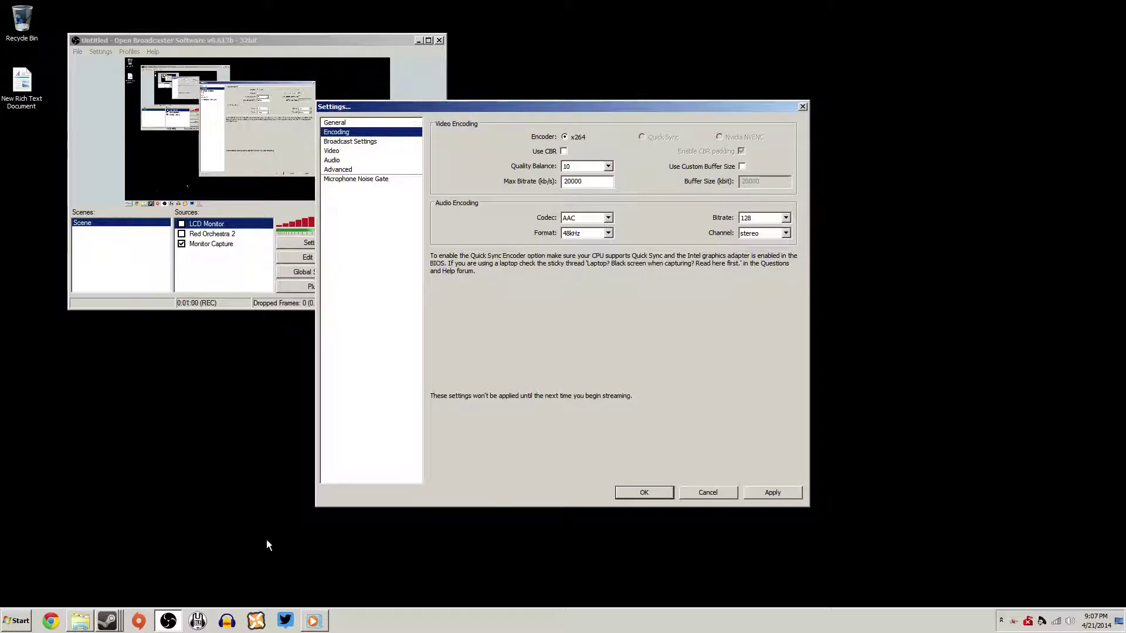
left_click(586, 164)
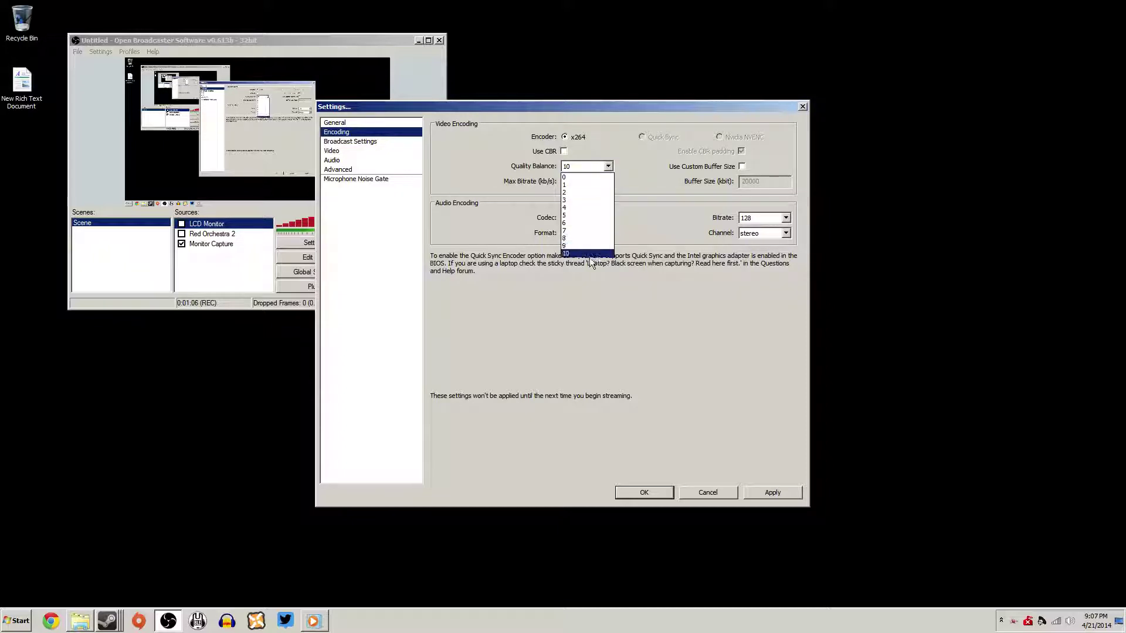
left_click(589, 258)
left_click_drag(593, 181, 537, 183)
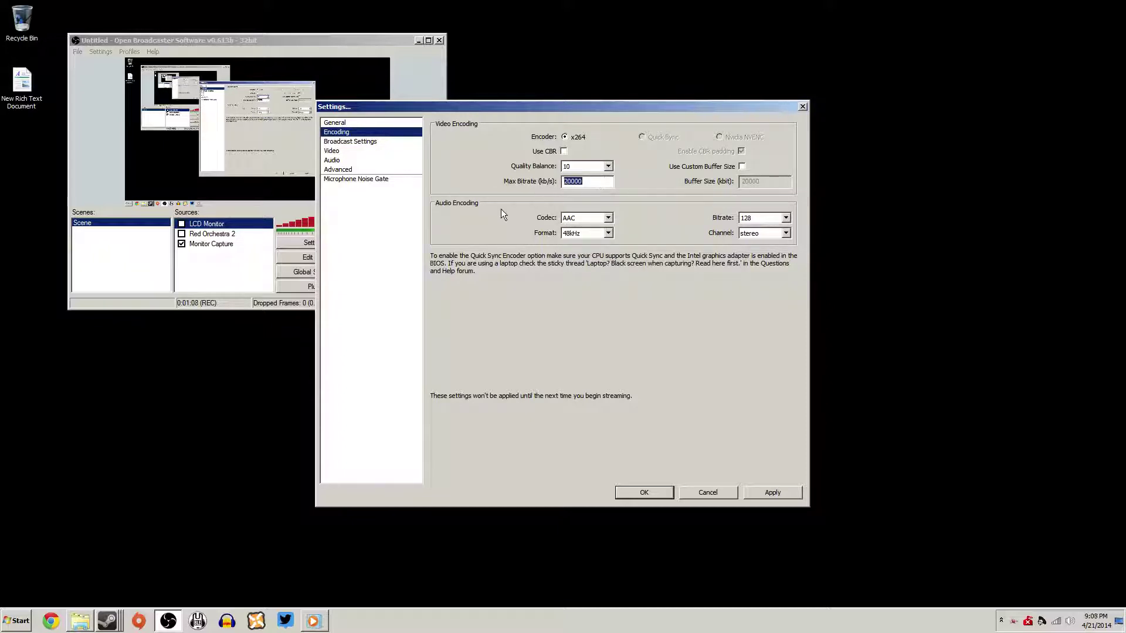
Step: Move the Settings window clear of the main OBS window, switch to Windows Media Player, and place its window beside OBS
left_click_drag(507, 107, 655, 54)
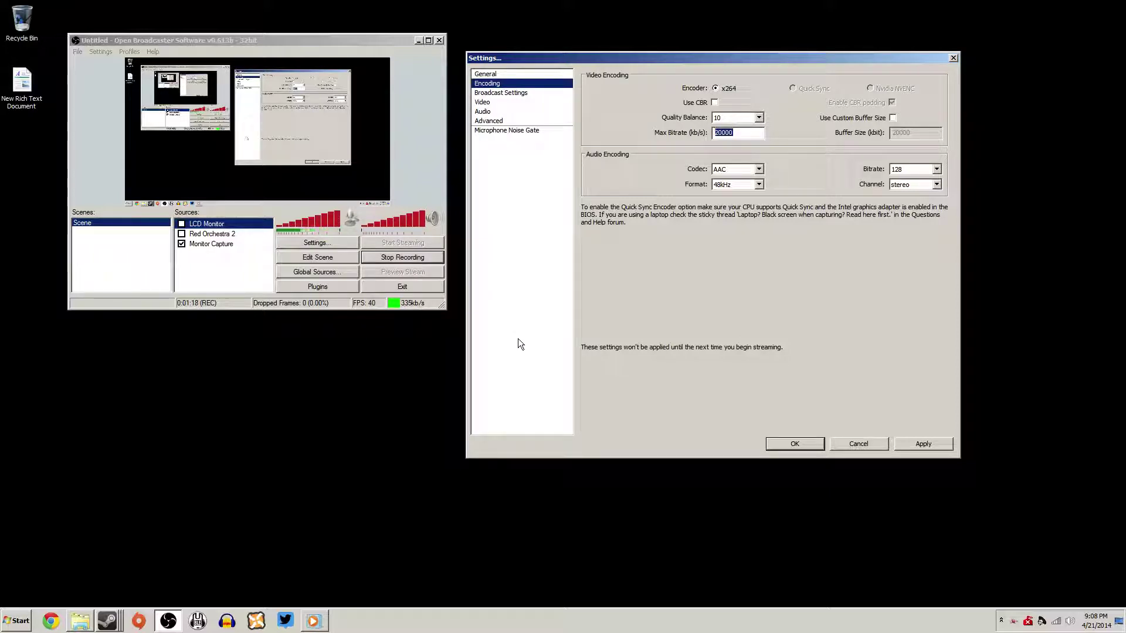
left_click(321, 625)
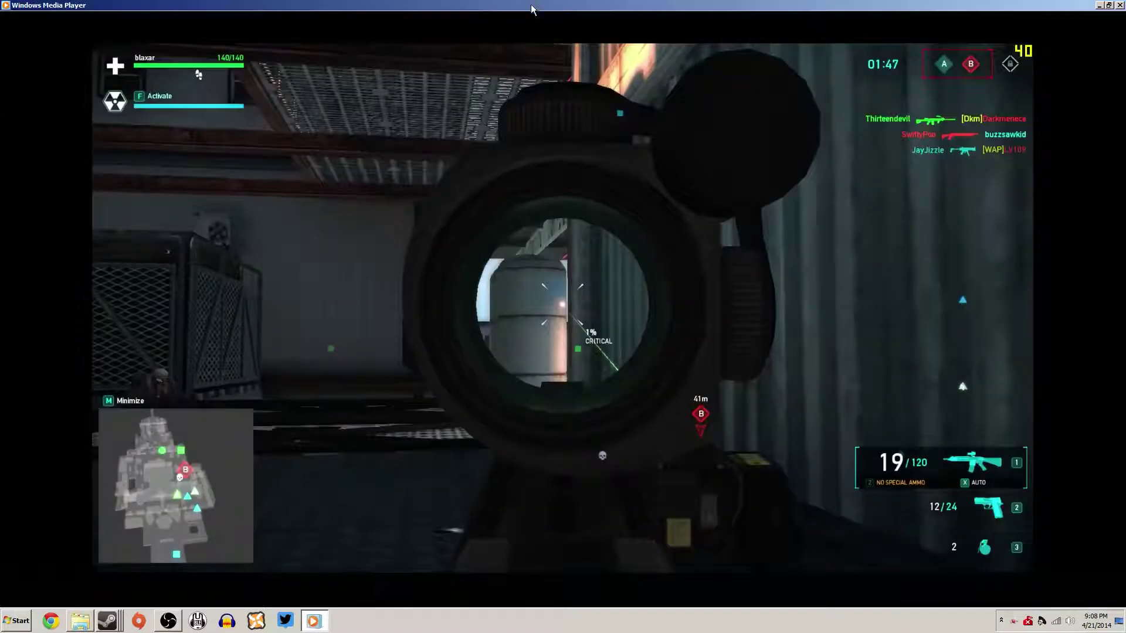
left_click_drag(534, 8, 1076, 115)
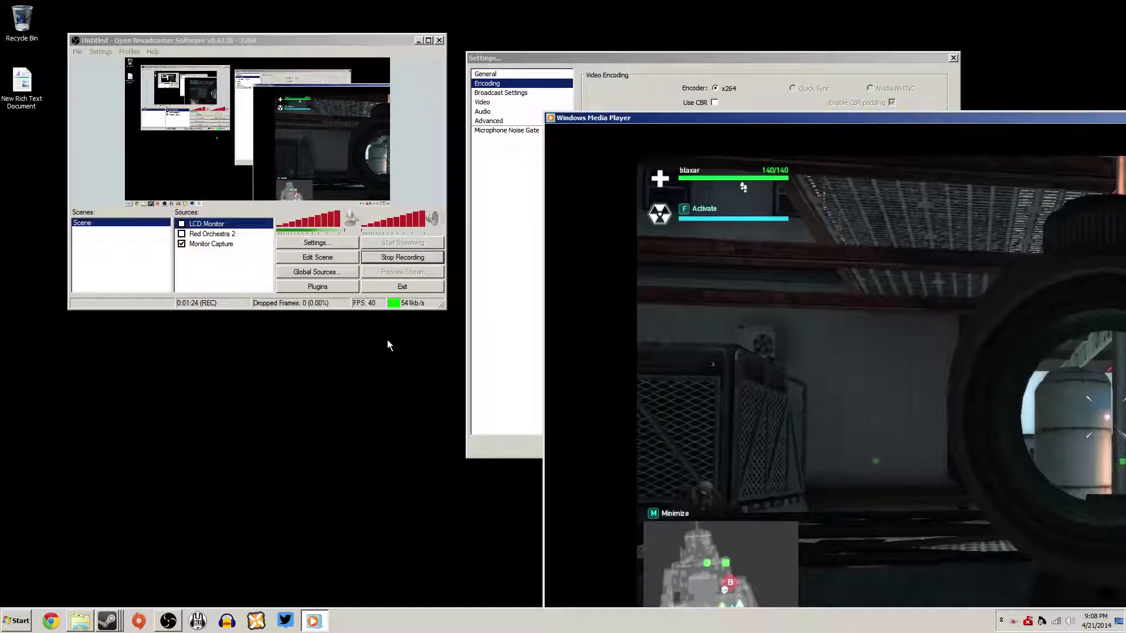
left_click_drag(695, 119, 653, 41)
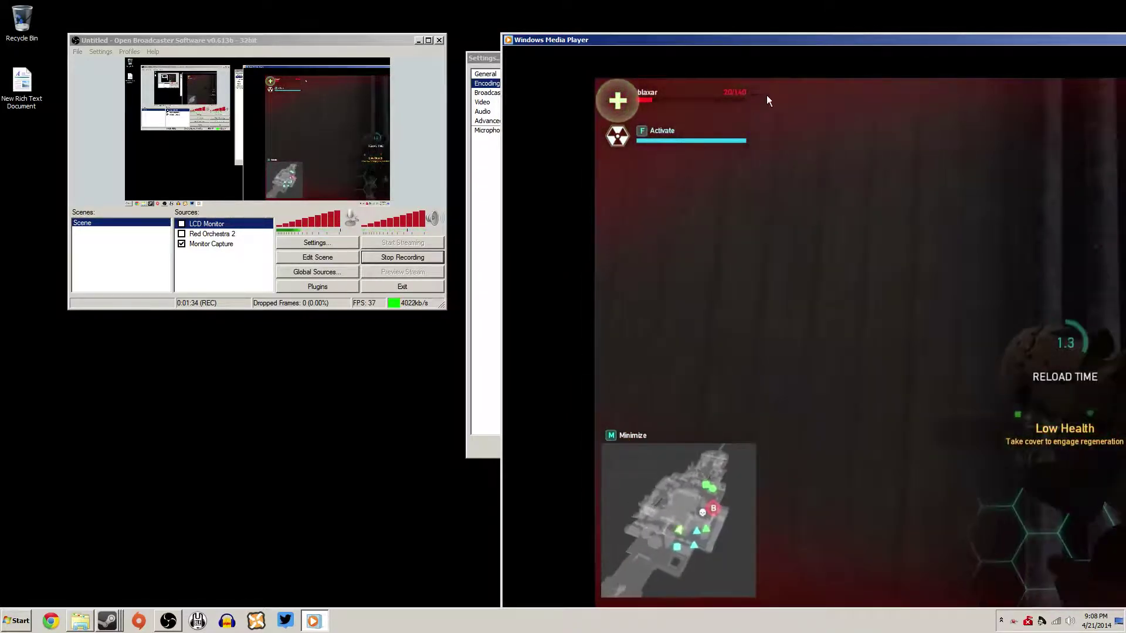
Step: Maximize and restore the media player, reposition it beside OBS, and examine the recording bitrate while the gameplay video plays
double_click(737, 41)
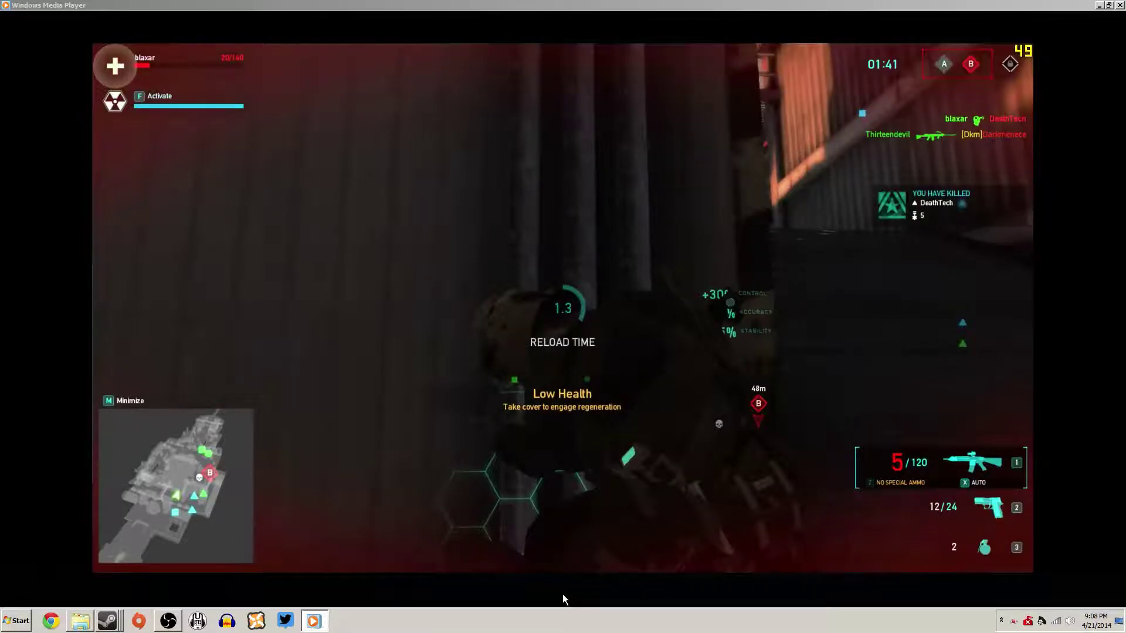
left_click(1109, 5)
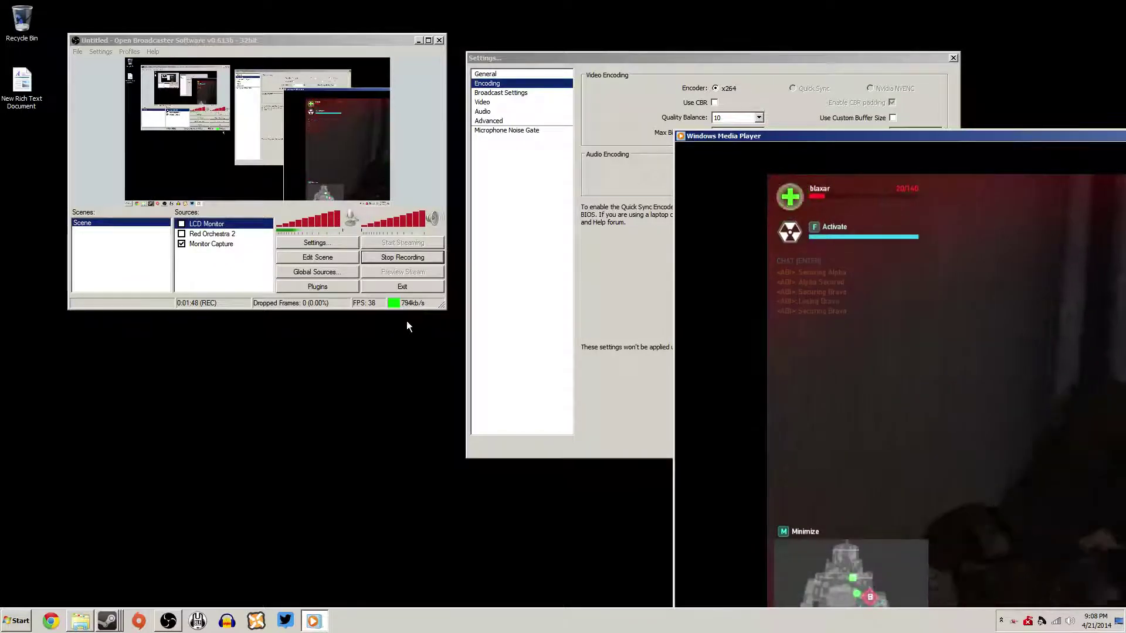
left_click_drag(971, 134, 771, 16)
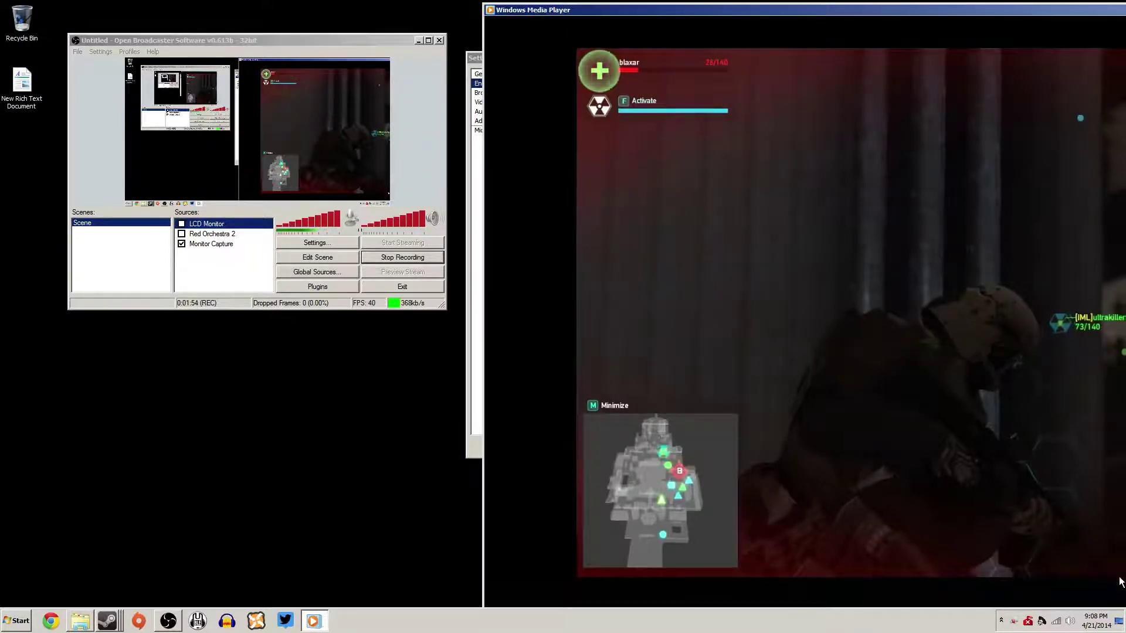
left_click(1123, 609)
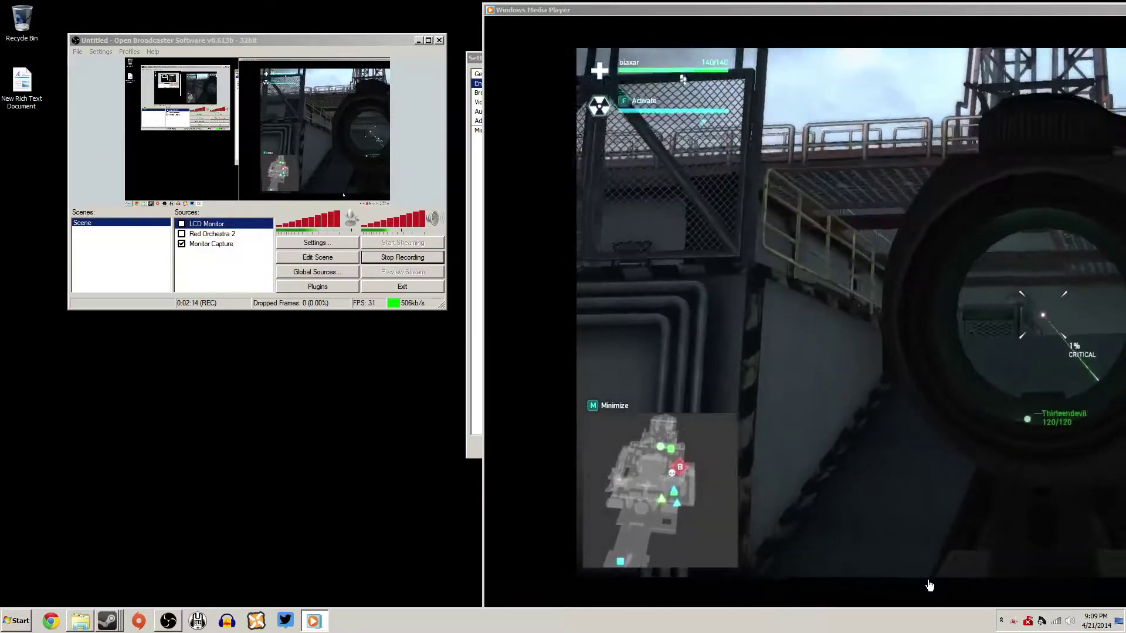
right_click(930, 586)
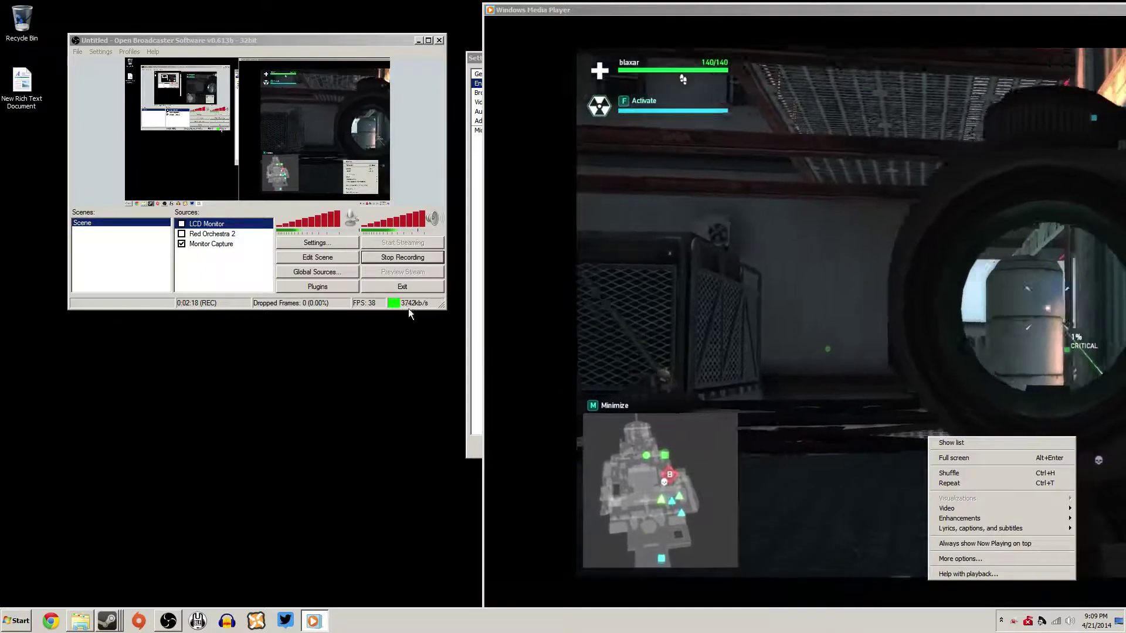
right_click(1045, 593)
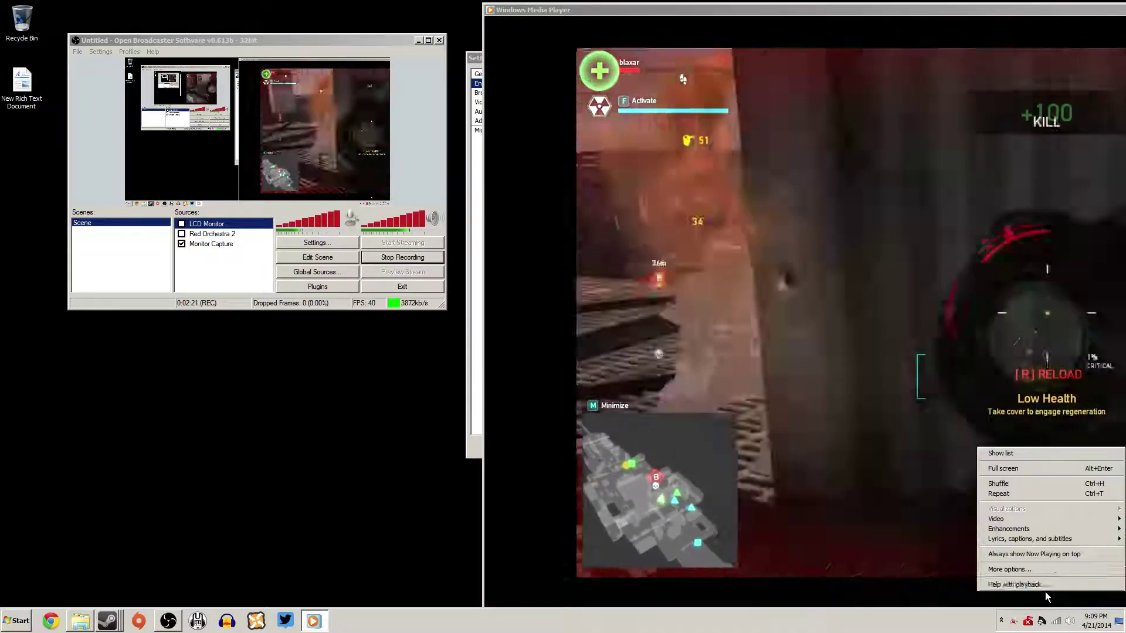
Step: Move the Windows Media Player window until its title bar controls are reachable and close the player
left_click(825, 13)
left_click_drag(824, 13, 443, 40)
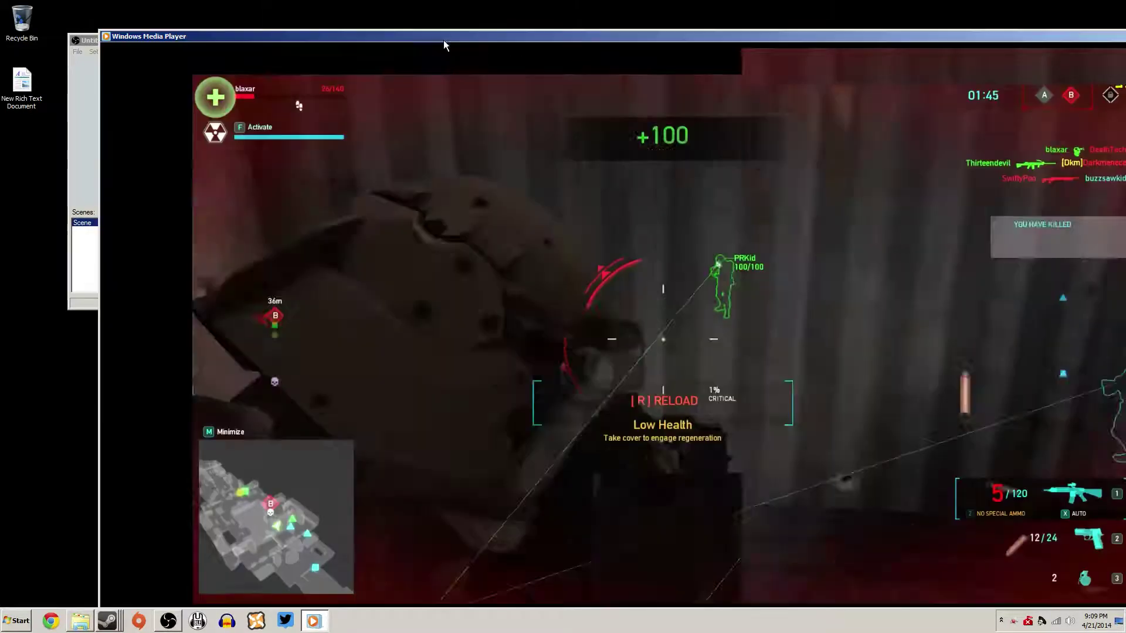
left_click_drag(1024, 37, 871, 24)
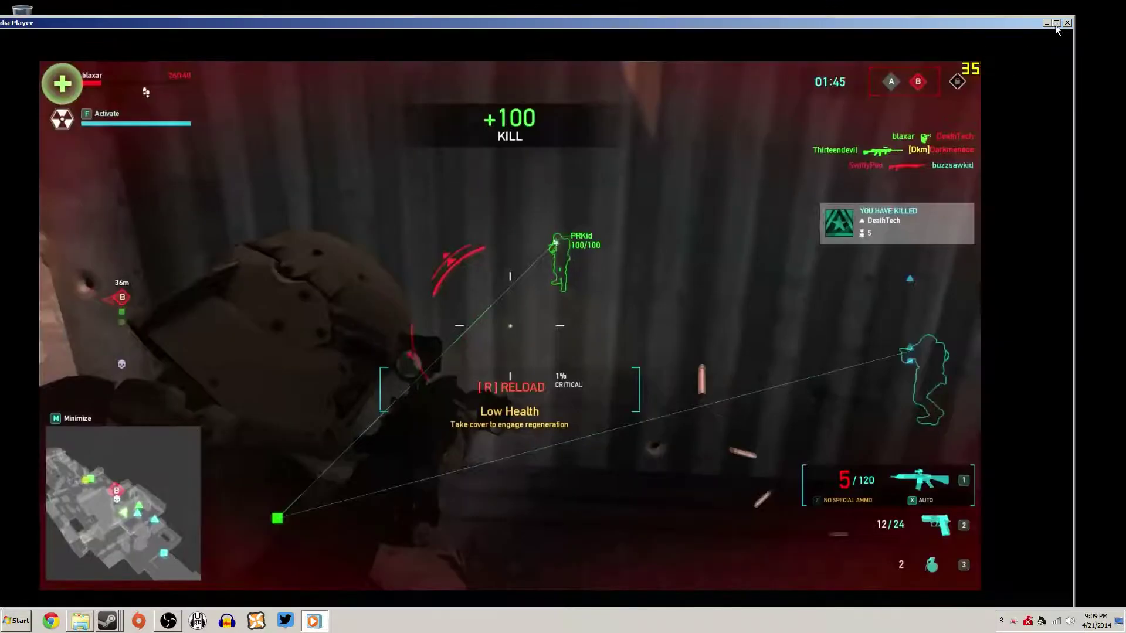
left_click(1067, 22)
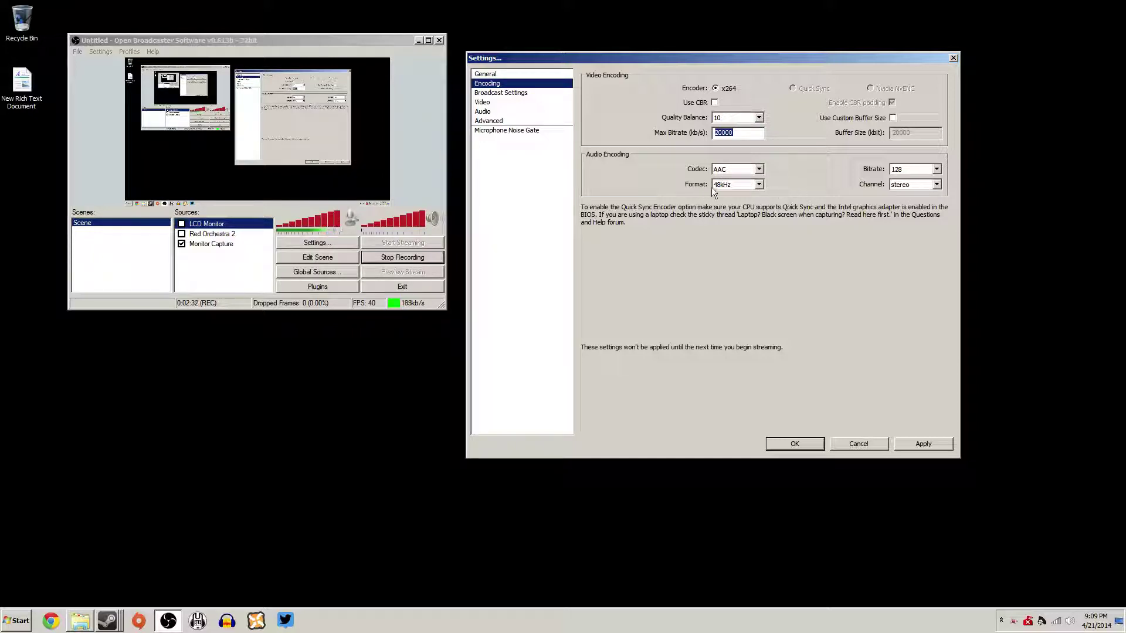
Step: Show the broadcast settings without saving the encoding changes, view the Live Stream options, and return the mode to File Output Only
left_click(498, 93)
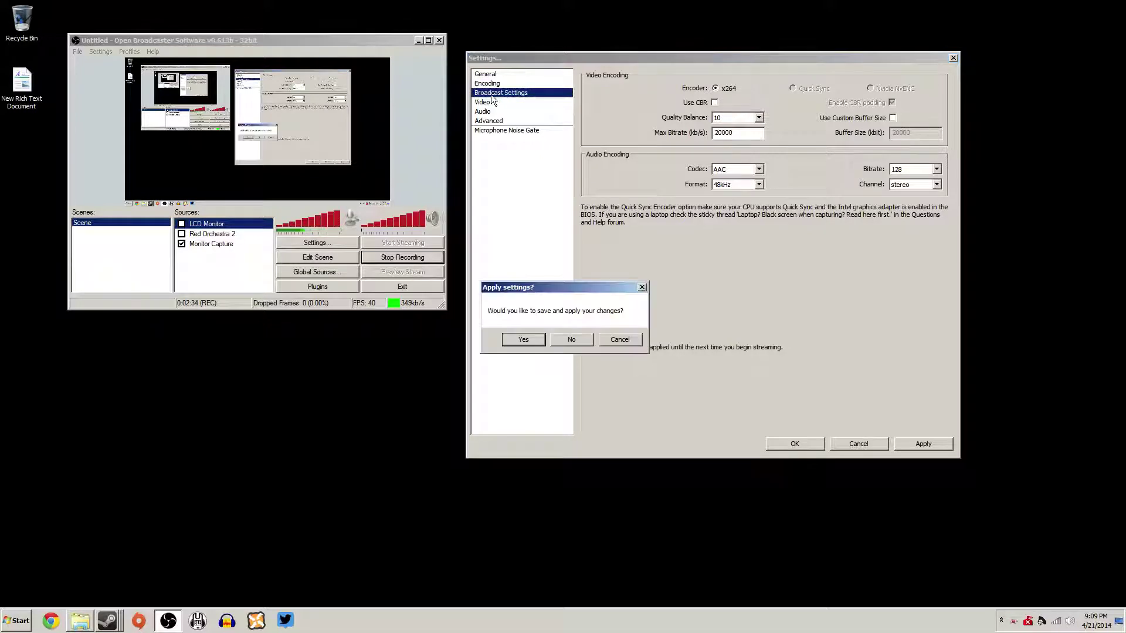
left_click(572, 338)
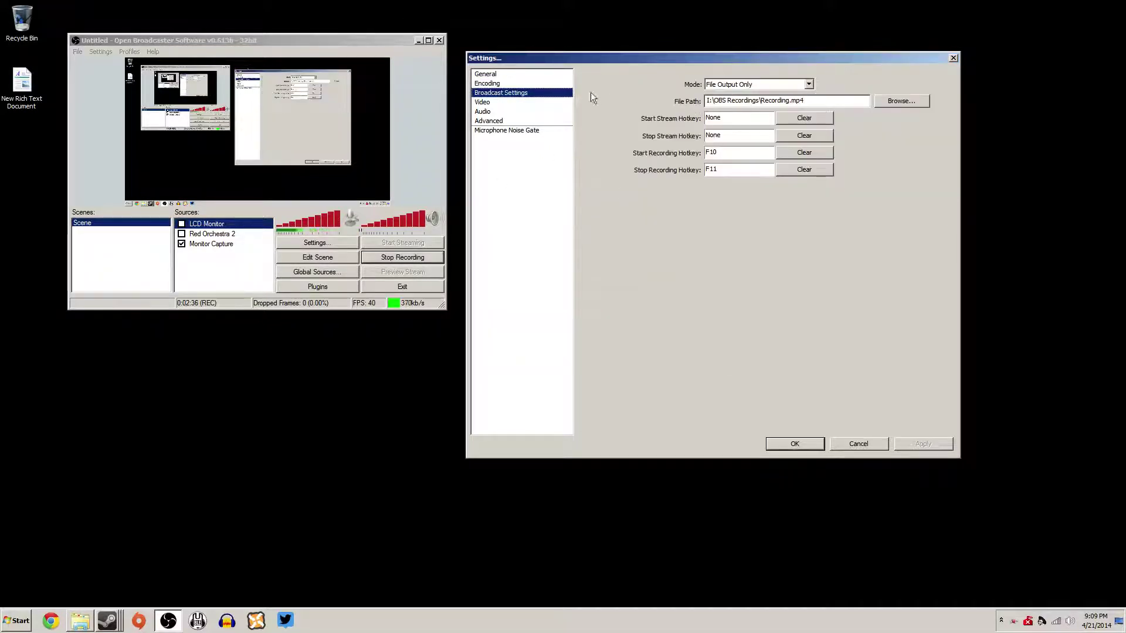
left_click(753, 86)
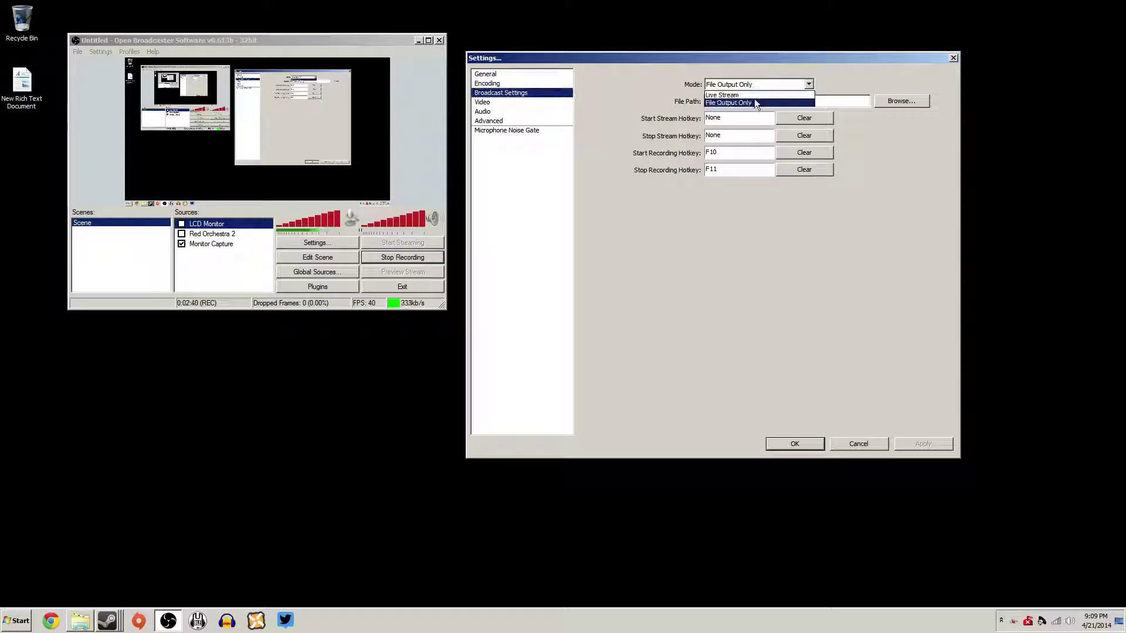
left_click(755, 94)
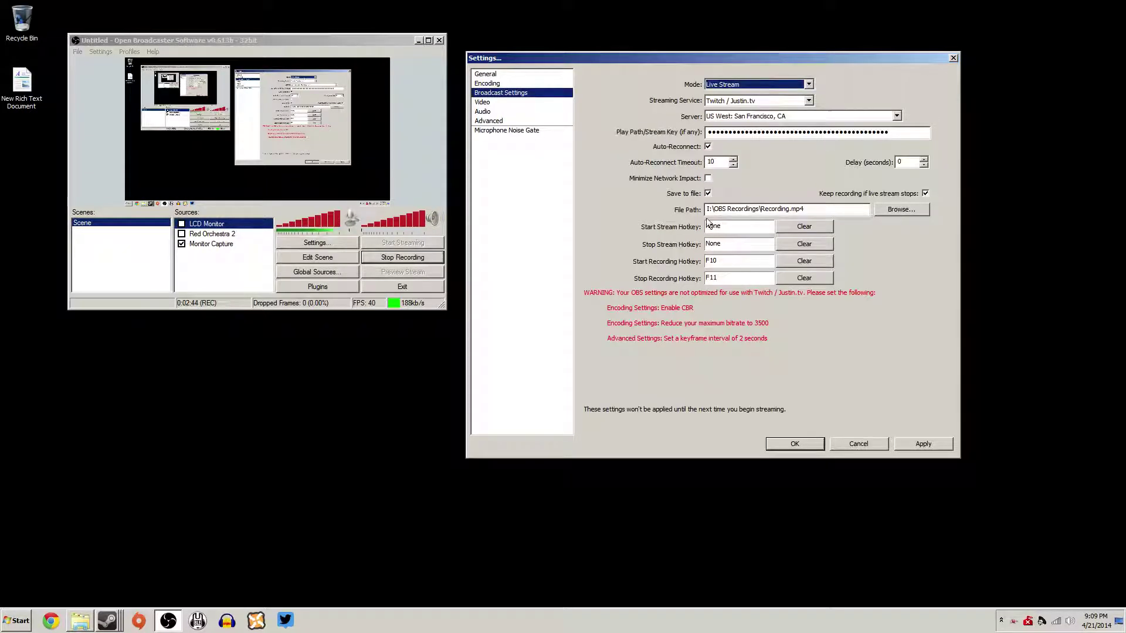
left_click(749, 84)
left_click(751, 102)
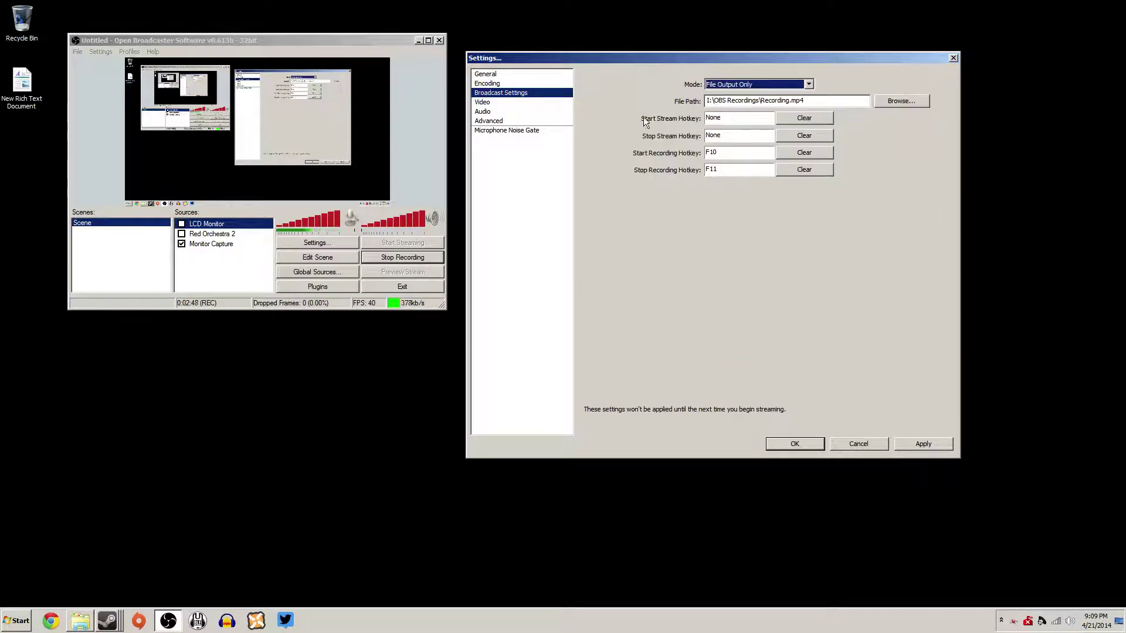
Step: Show the video settings without saving the broadcast changes and check the available video adapters
left_click(522, 103)
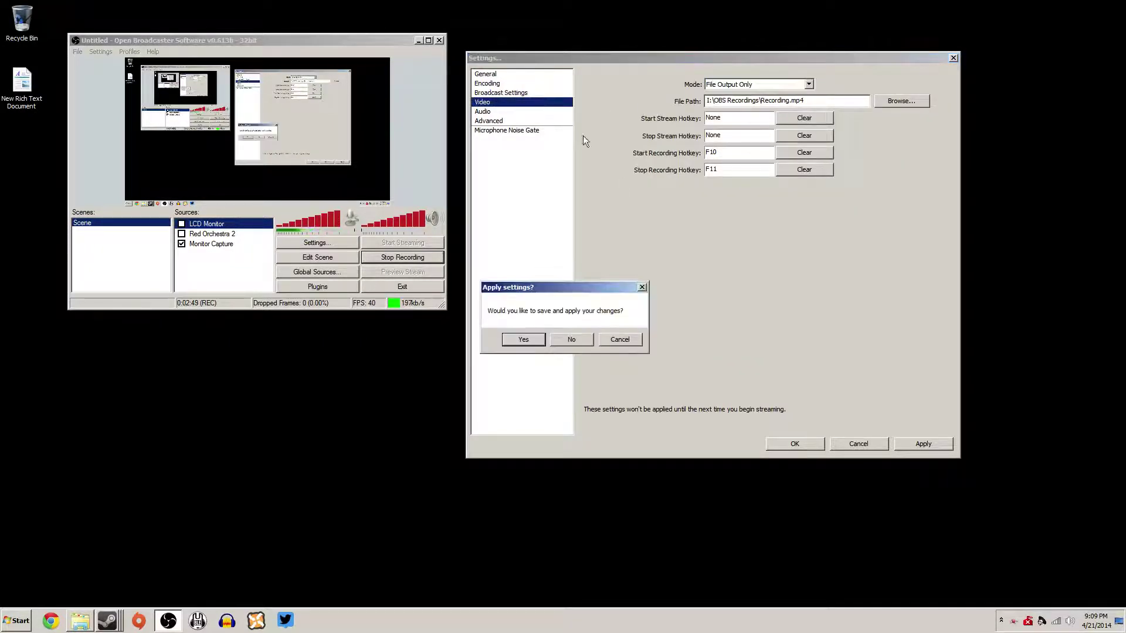
left_click(571, 340)
left_click(781, 84)
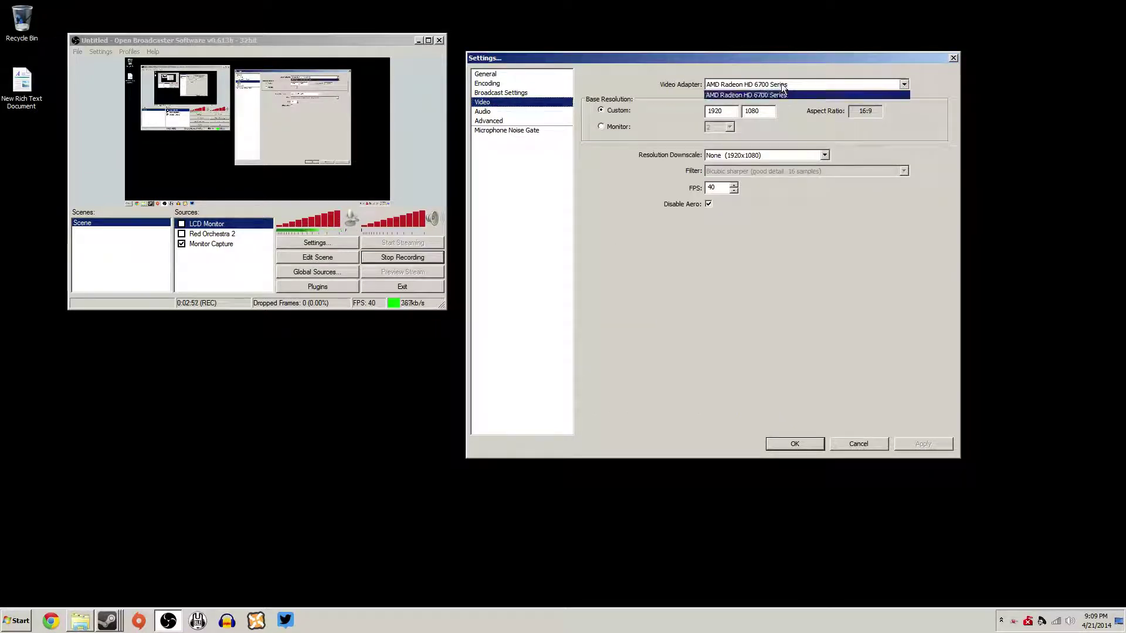
left_click(828, 128)
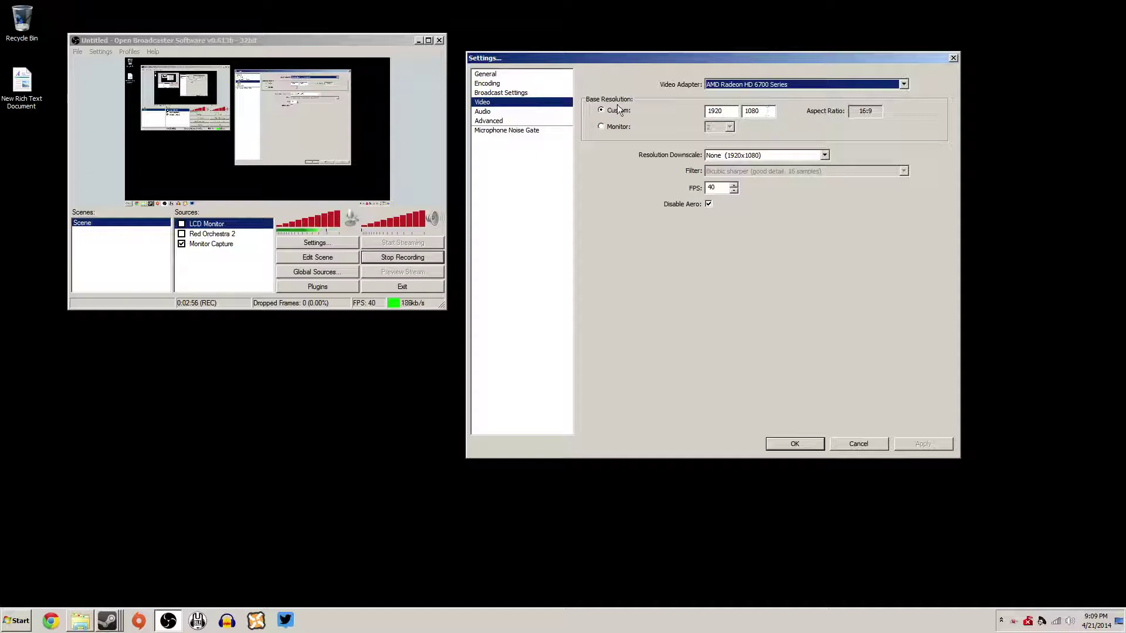
Step: Try the Monitor base resolution, return to Custom, and choose None (1920x1080) as the resolution downscale
left_click(601, 126)
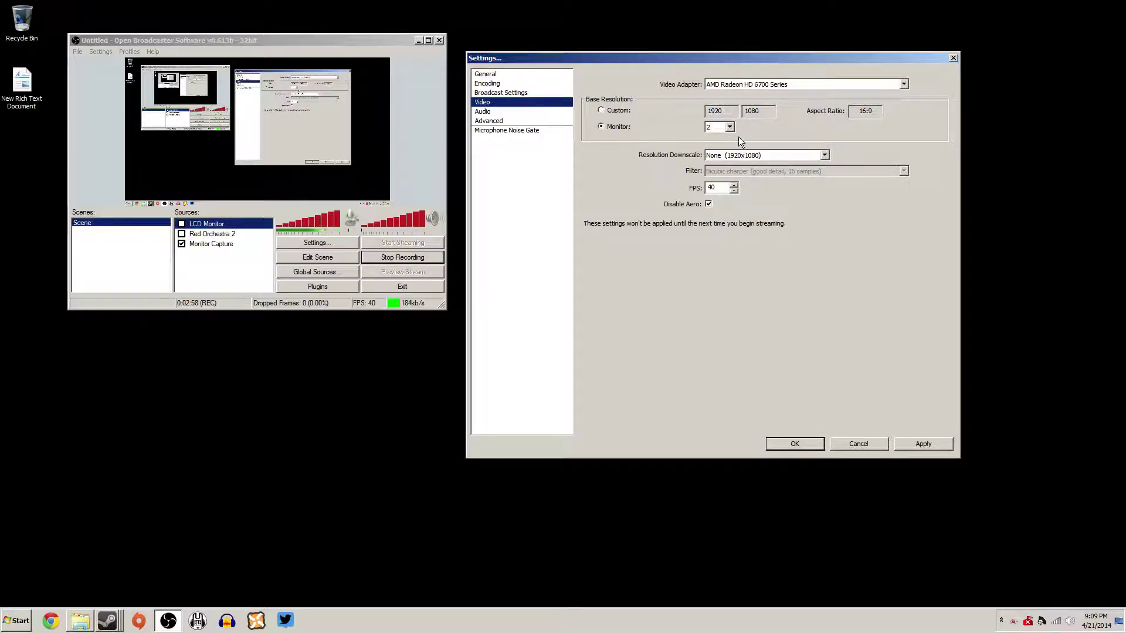
left_click(614, 113)
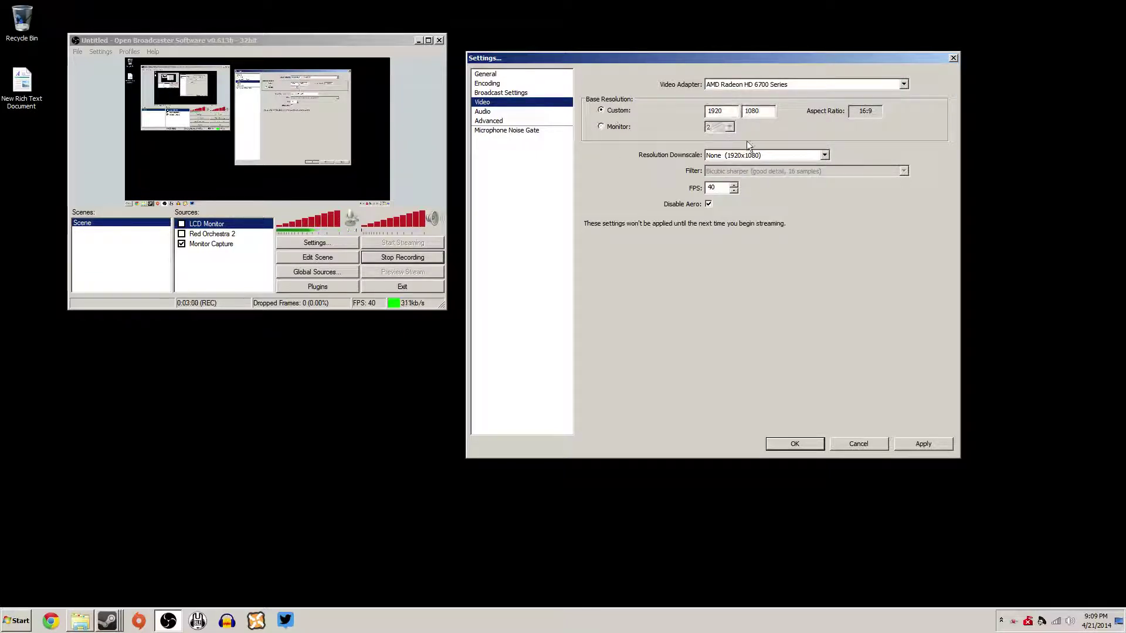
left_click(770, 157)
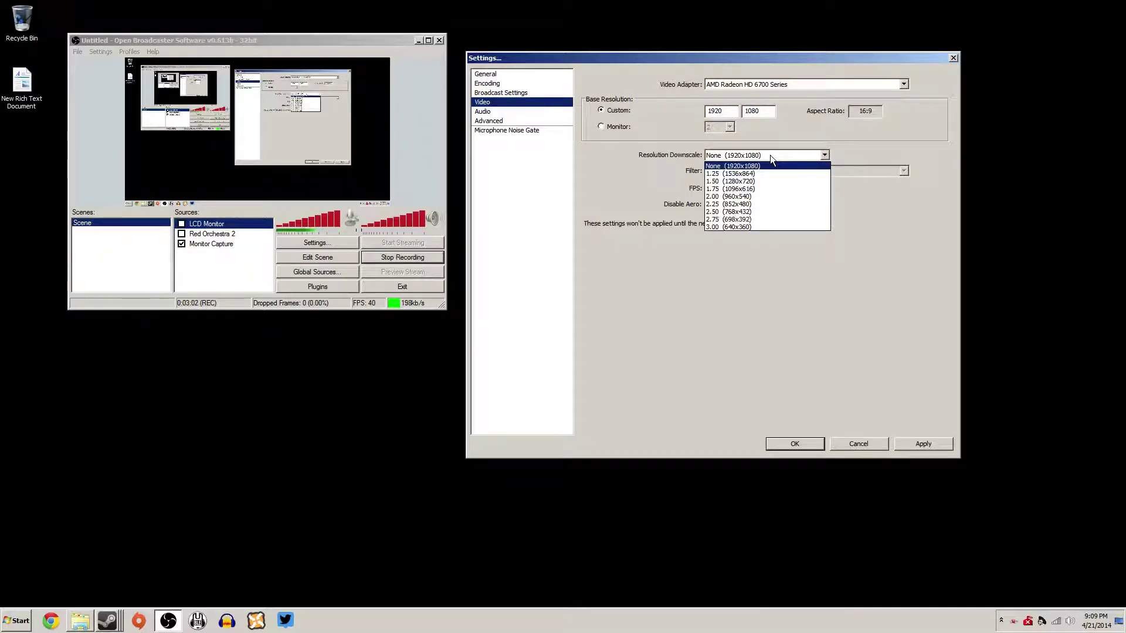
left_click(766, 164)
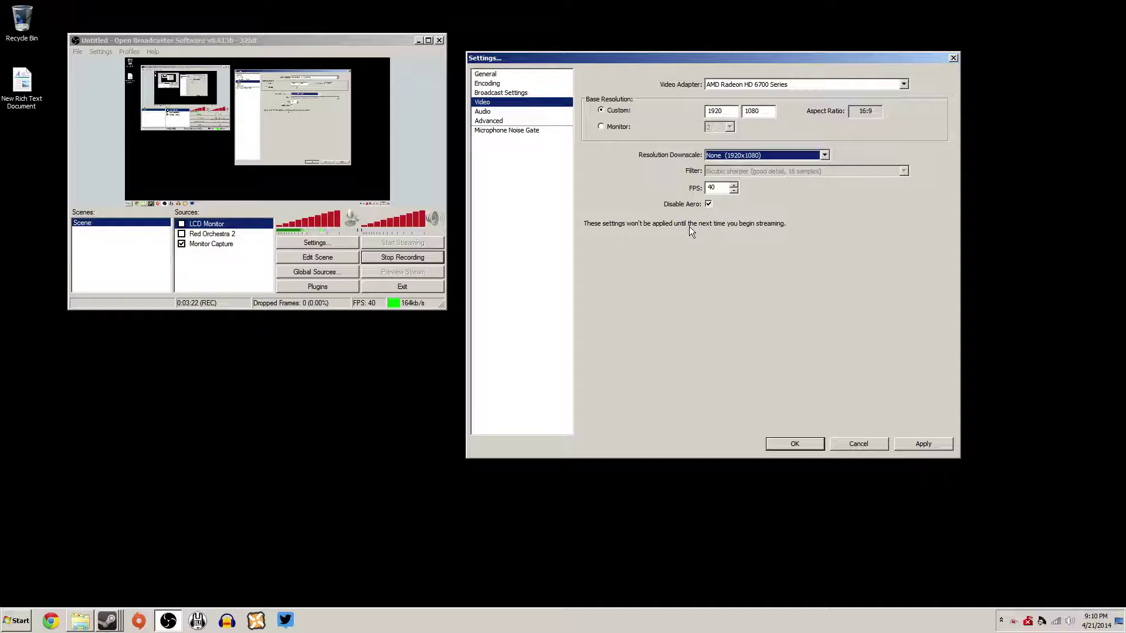
Step: Discard the video changes, look through the audio and advanced settings, and return to the audio settings
left_click(493, 112)
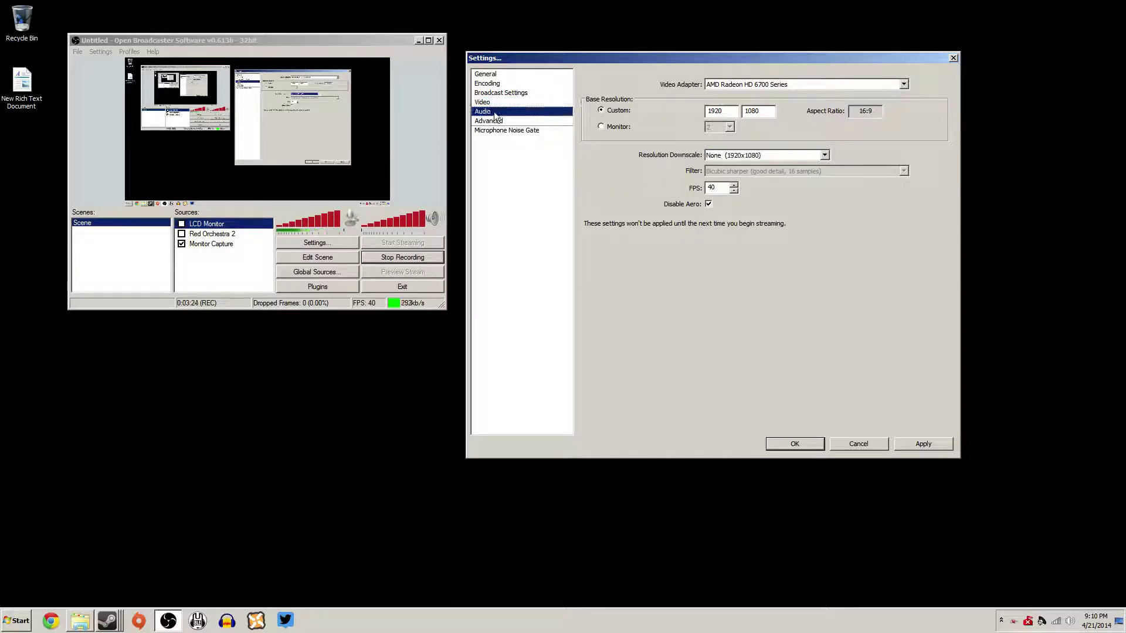
left_click(568, 339)
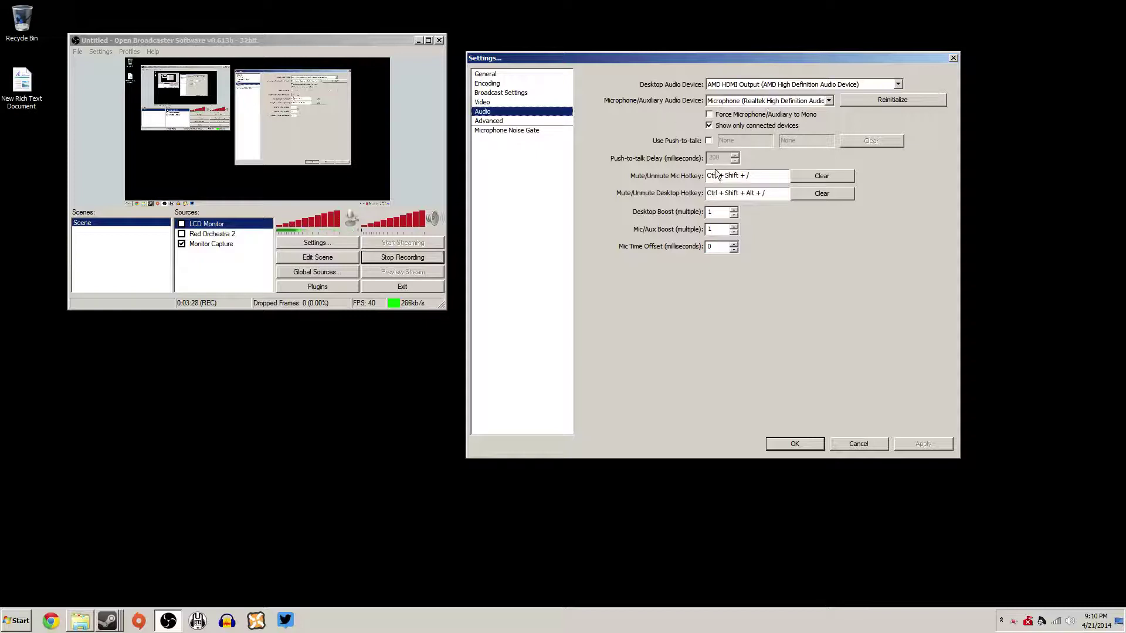
left_click(499, 122)
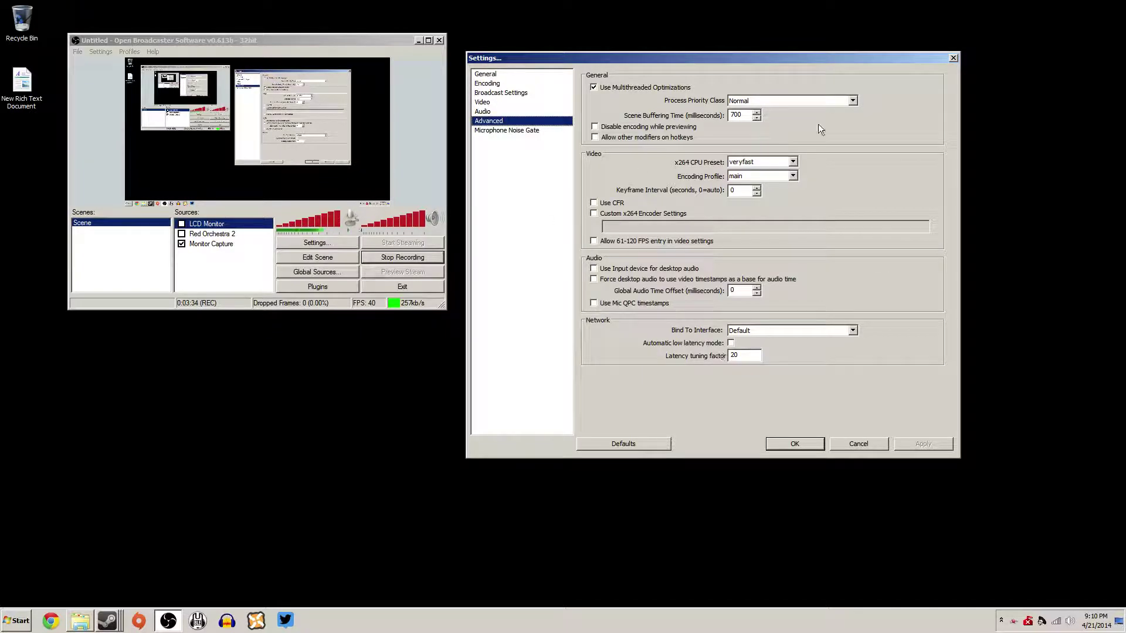
left_click(486, 112)
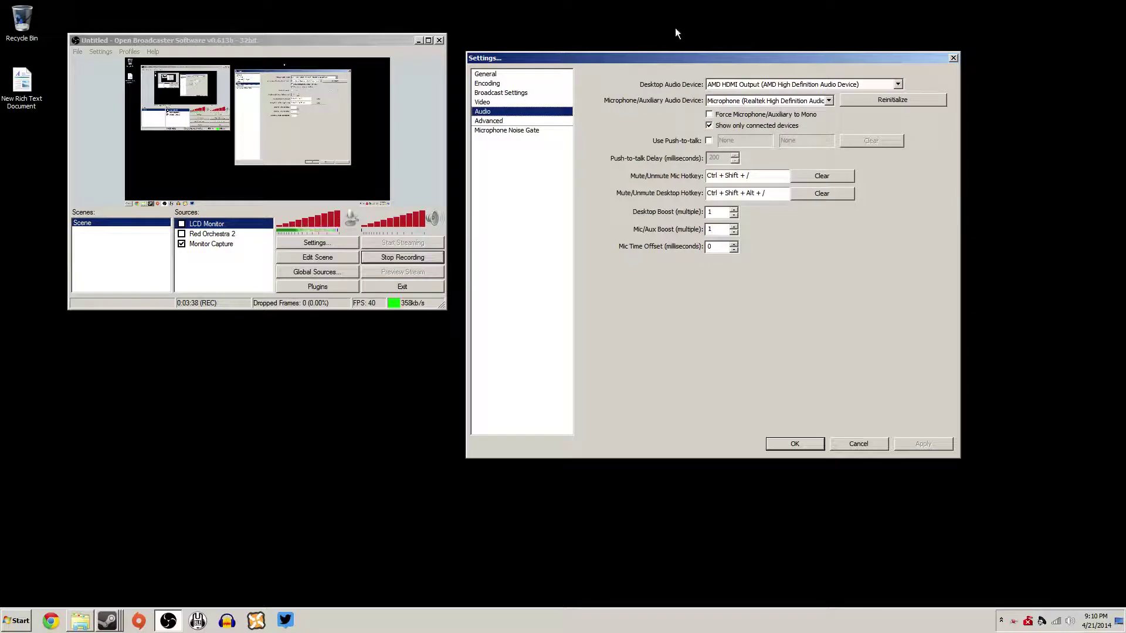
Step: Check the microphone device choices, keep the Realtek microphone, and close the settings without saving
left_click(809, 102)
left_click(810, 127)
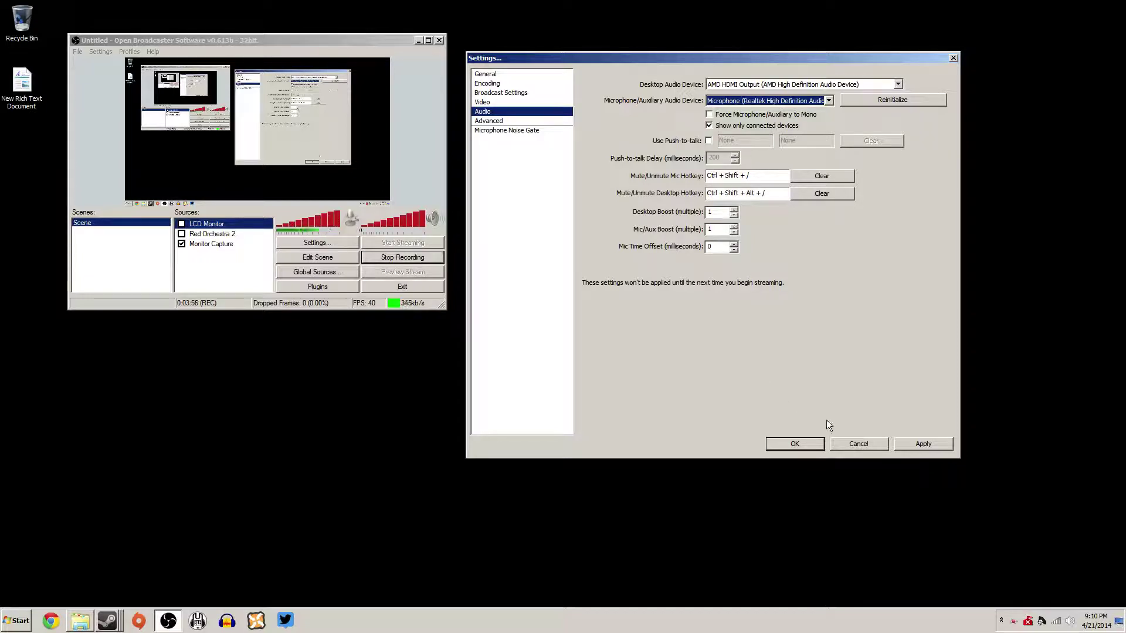
left_click(856, 444)
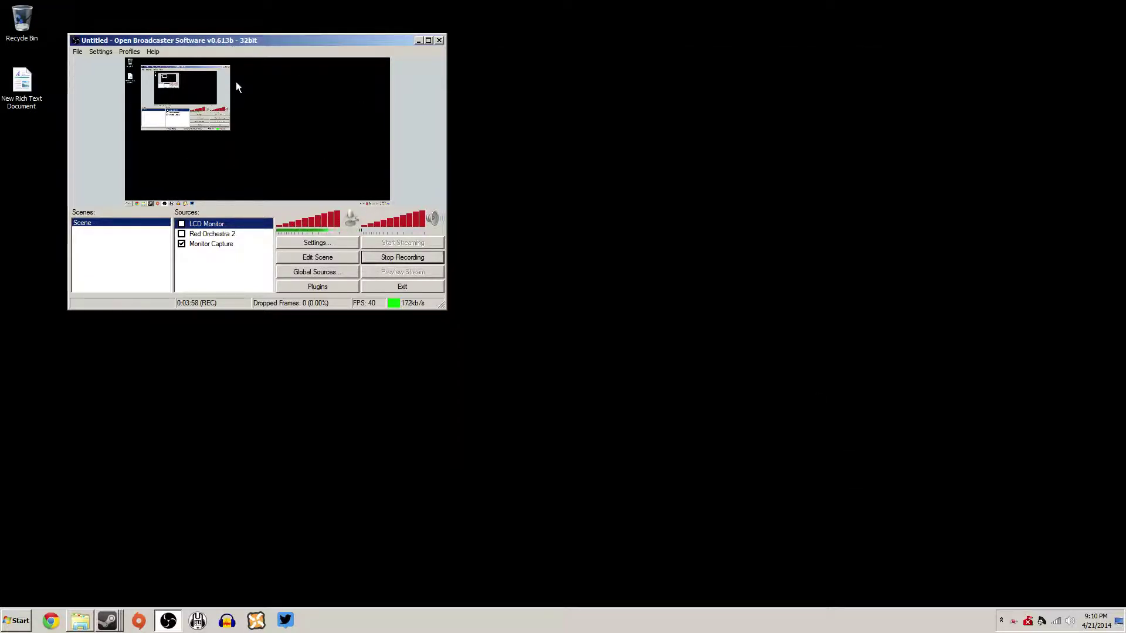
Step: Switch to the Explorer window with the OBS recordings and view the file details of Episode 2 Robotech
left_click(565, 112)
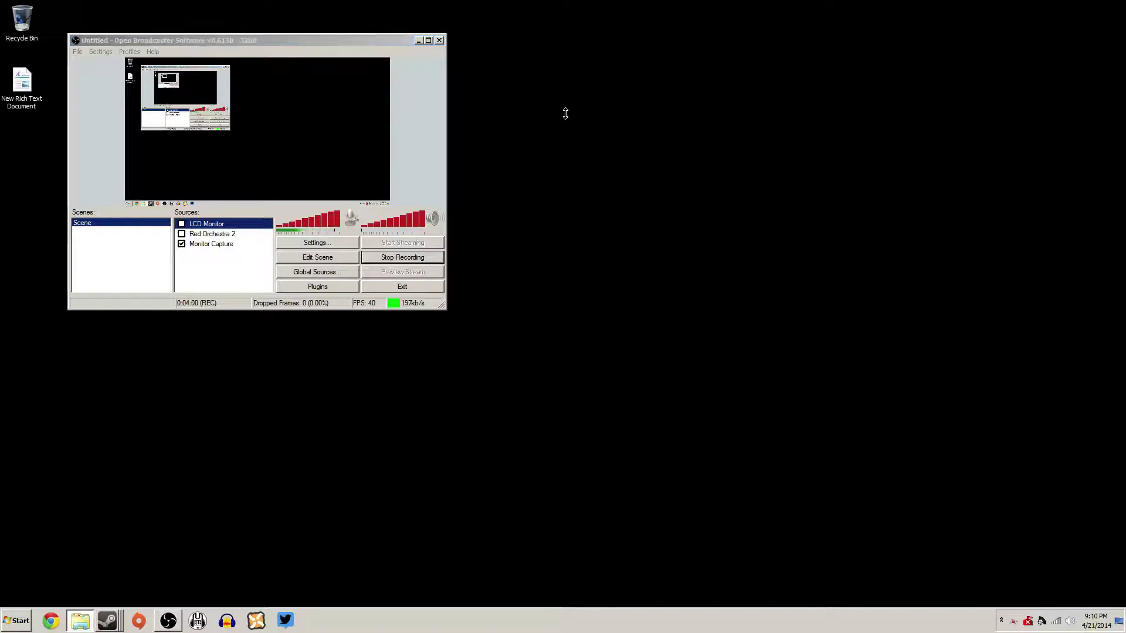
left_click(79, 620)
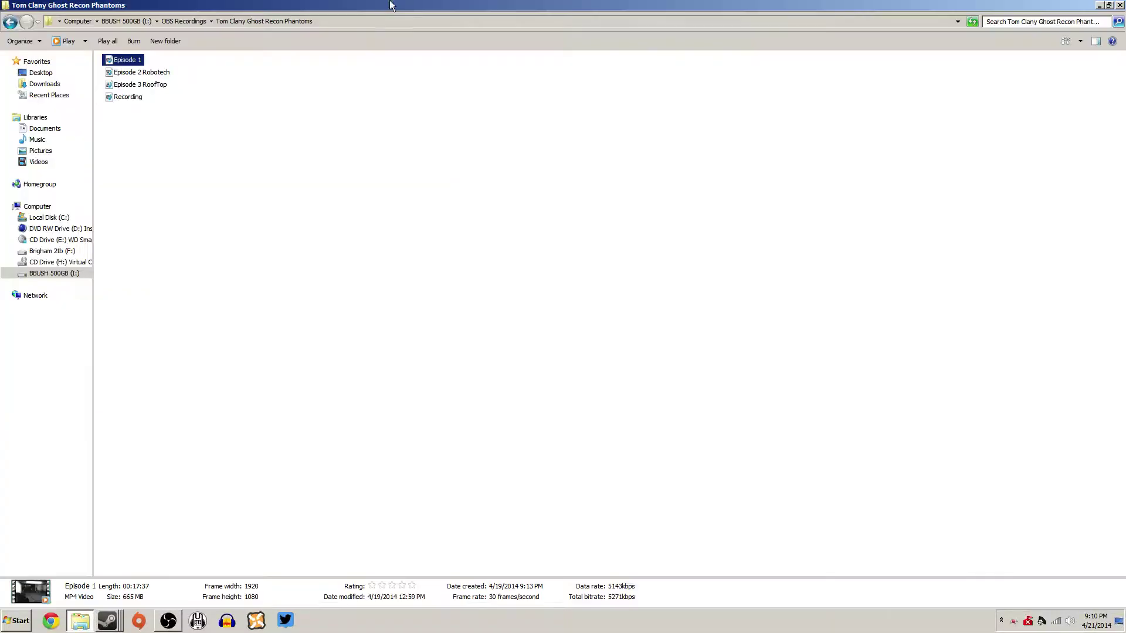
left_click(156, 76)
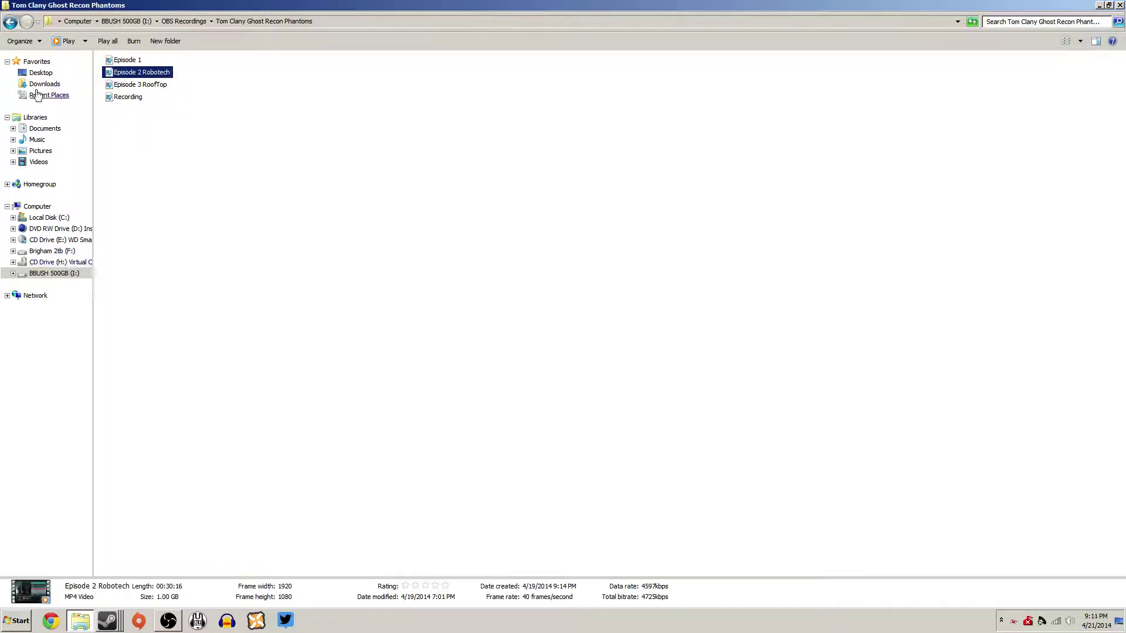
Step: Open the Captured folder in the Videos library and view the file details of the GhostReconPhantoms video
left_click(38, 162)
double_click(136, 92)
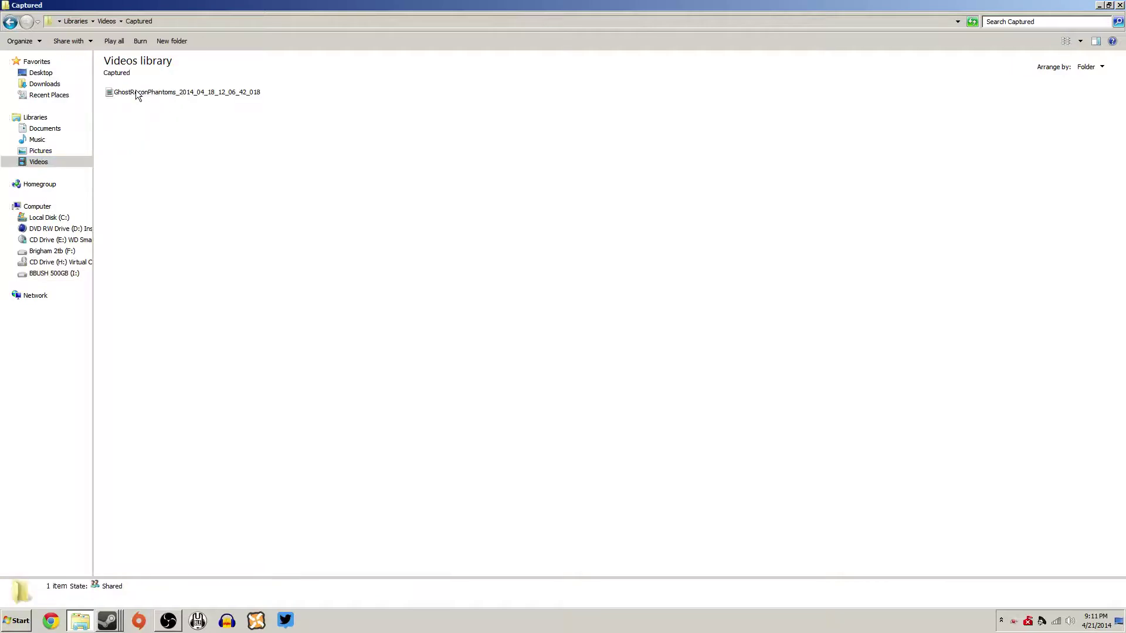
left_click(136, 91)
left_click(205, 104)
left_click(251, 94)
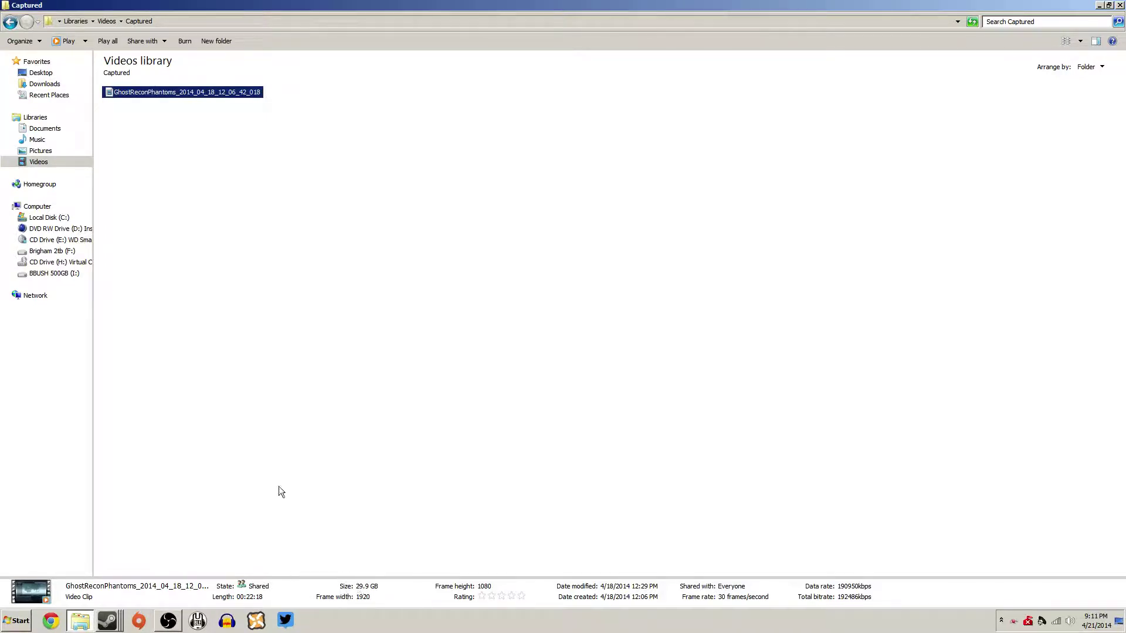
Step: Play the GhostReconPhantoms video to check its quality, and close the player and the Explorer window
double_click(111, 92)
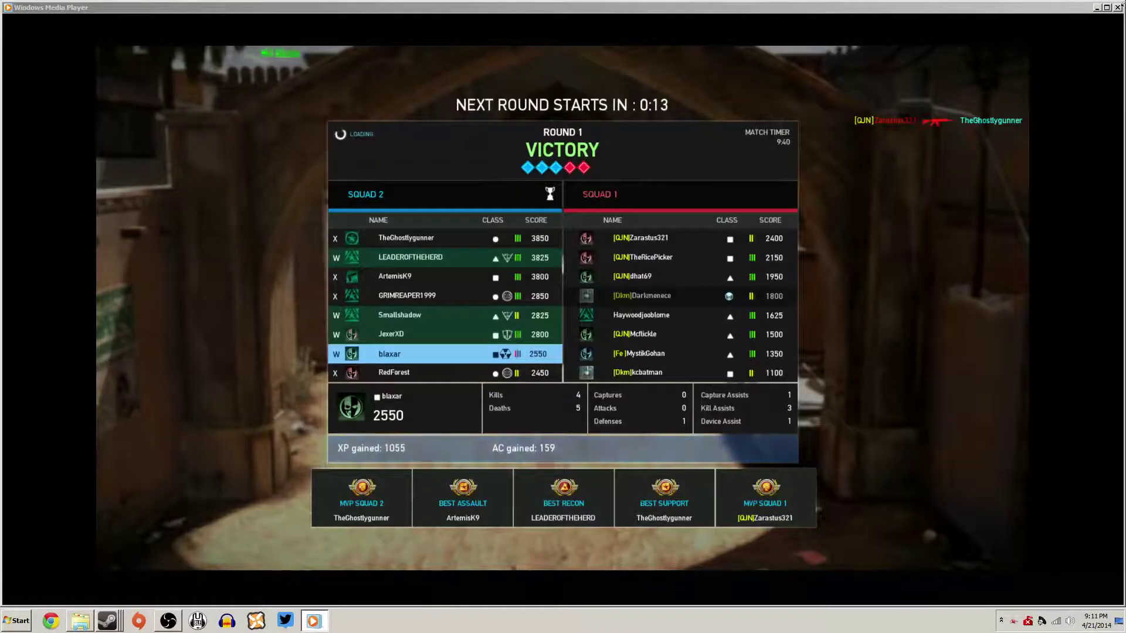
left_click(1118, 7)
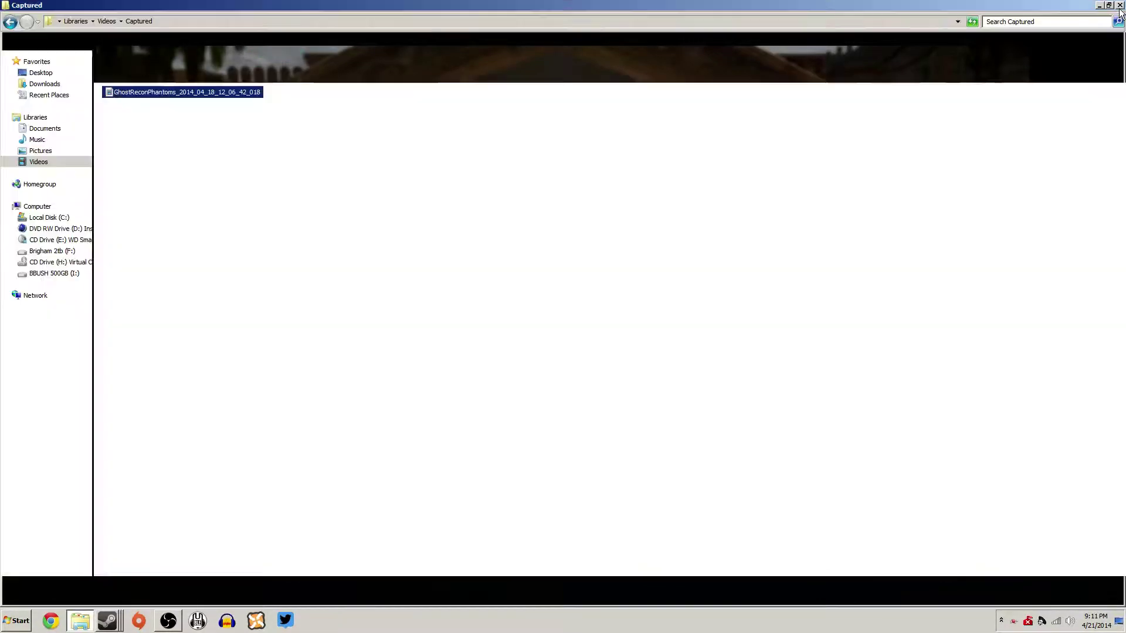
left_click(303, 193)
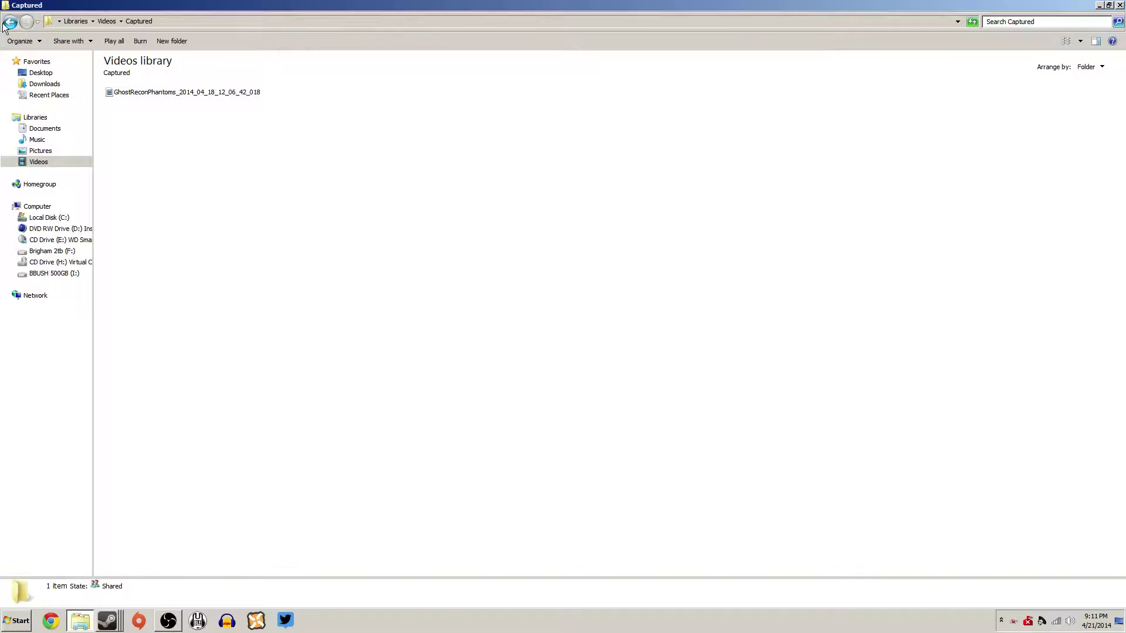
left_click(10, 21)
left_click(1120, 6)
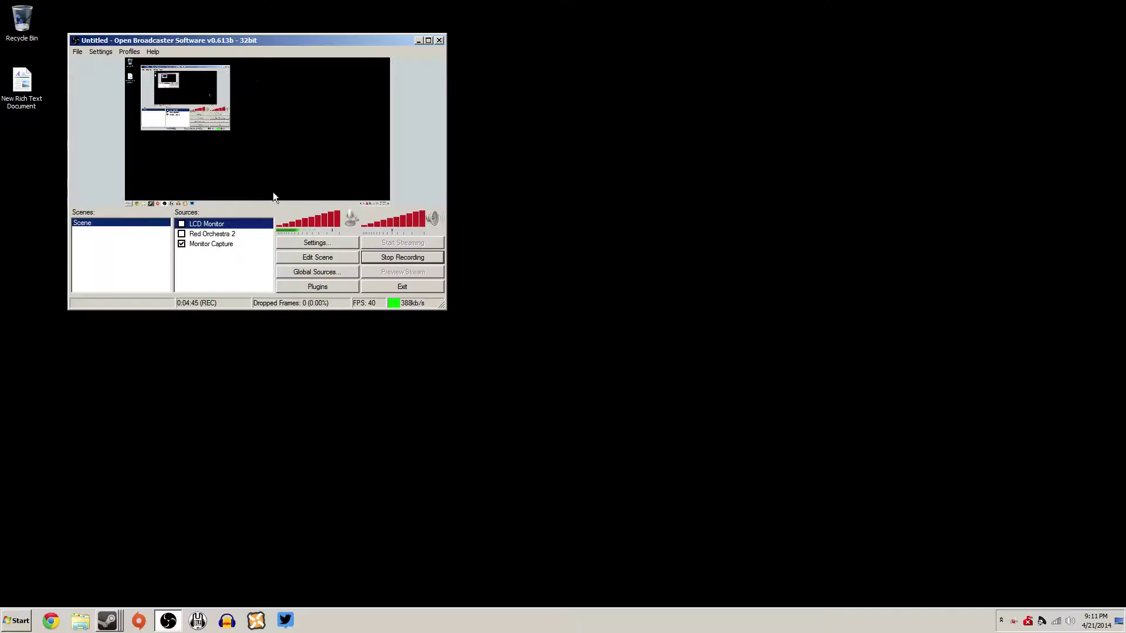
Step: Add a Game Capture source to the scene in Open Broadcaster Software, keeping the name Game Capture
left_click_drag(315, 41, 347, 43)
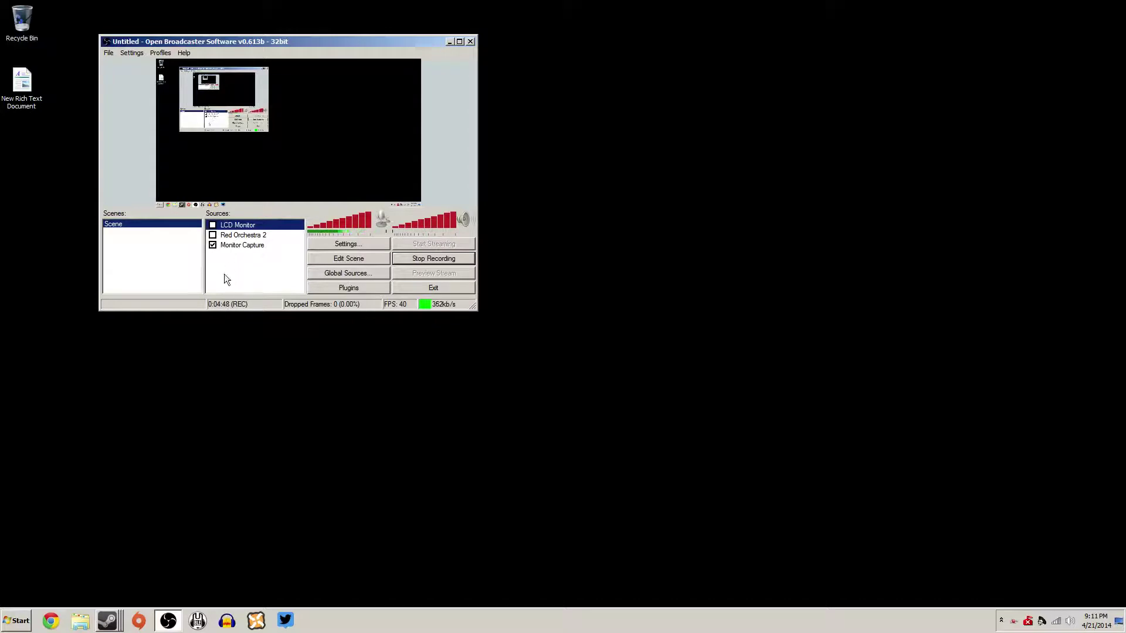
left_click(231, 235)
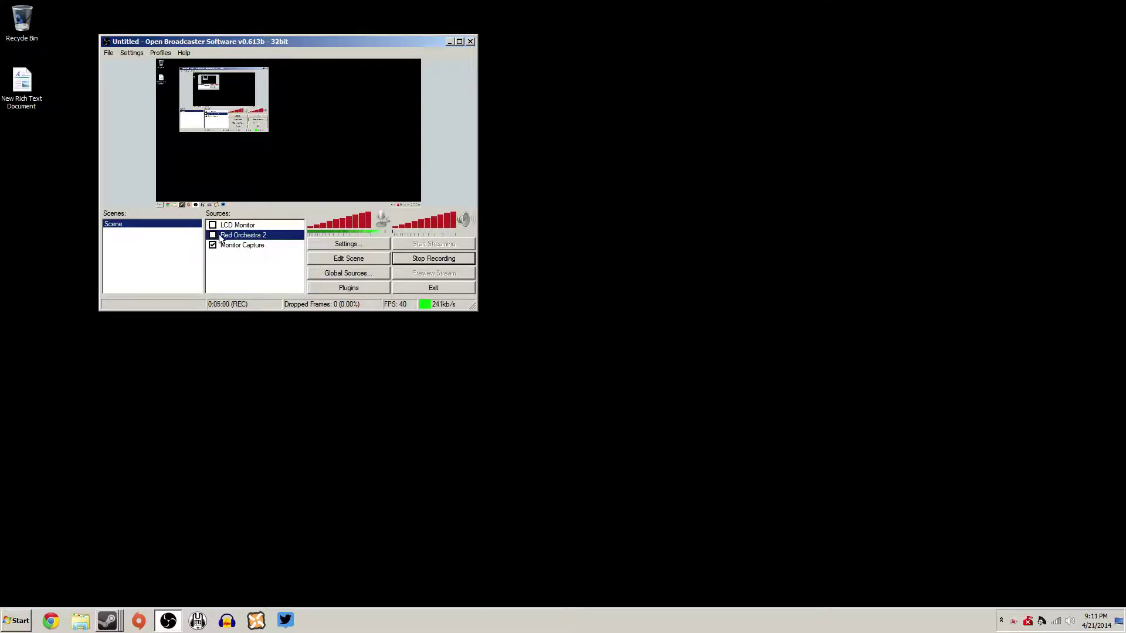
right_click(239, 272)
mouse_move(249, 272)
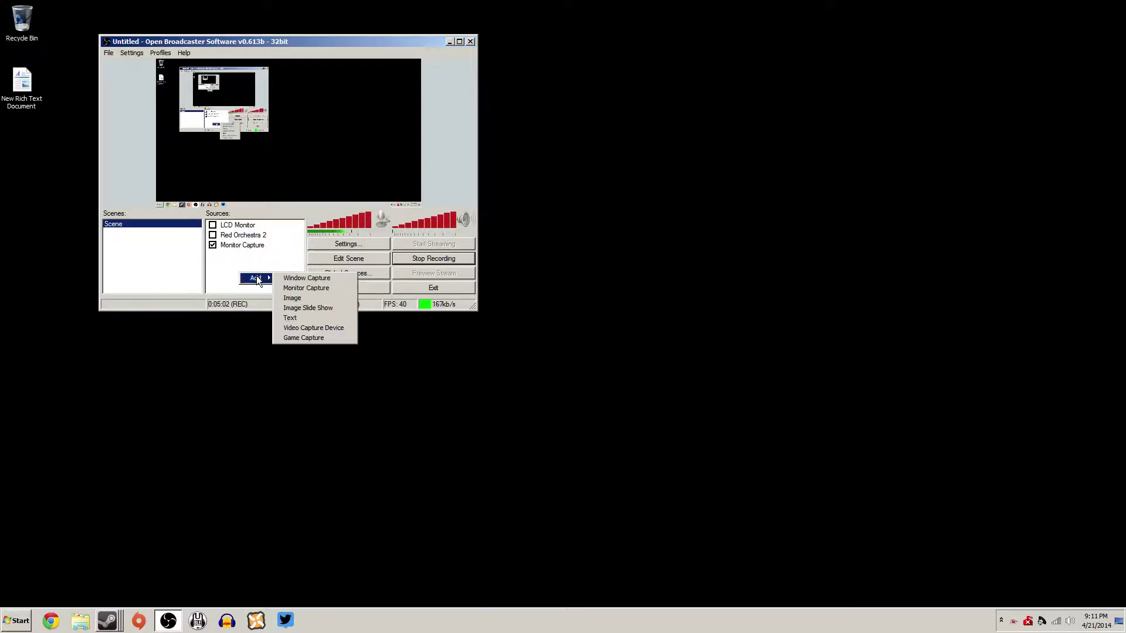
left_click(322, 336)
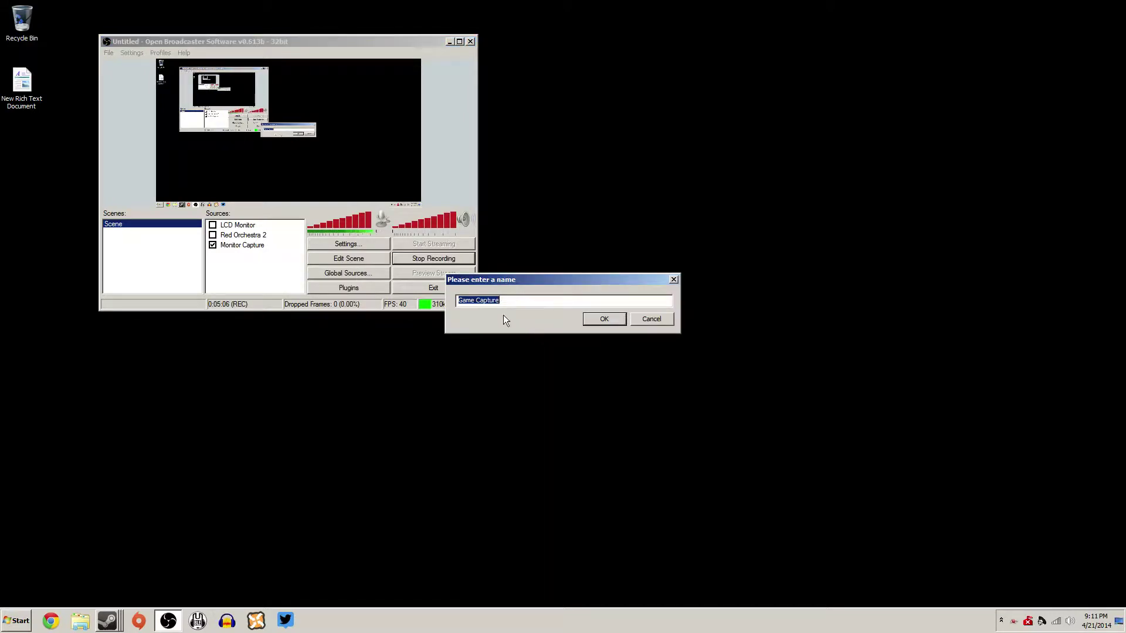
left_click(605, 322)
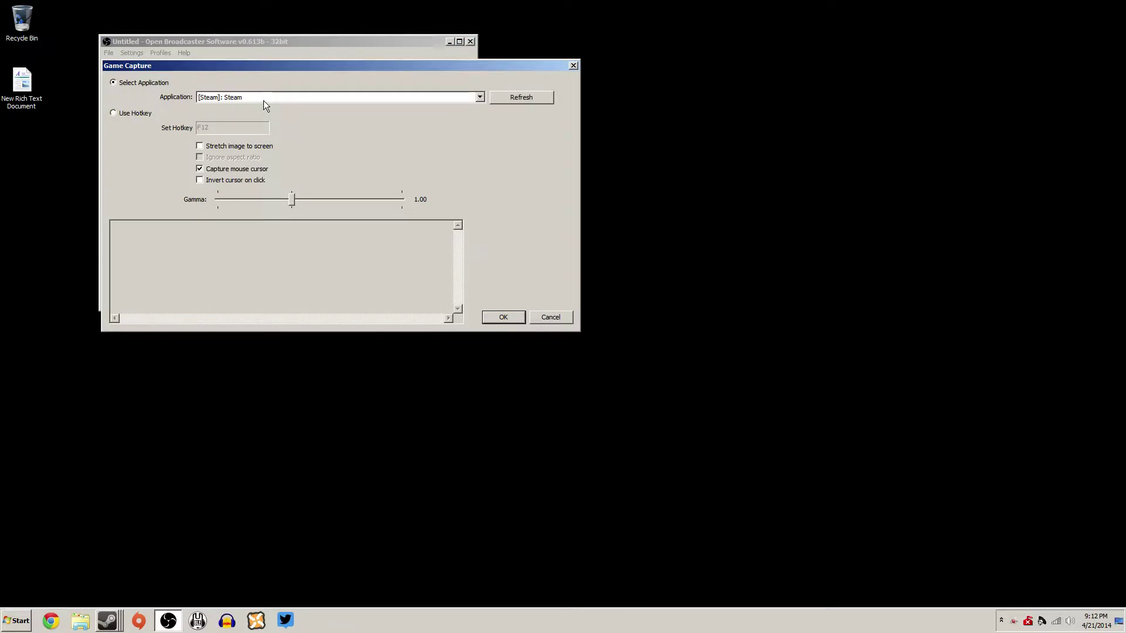
Step: Choose [Steam]: Steam as the application for the game capture and save the source
left_click(263, 100)
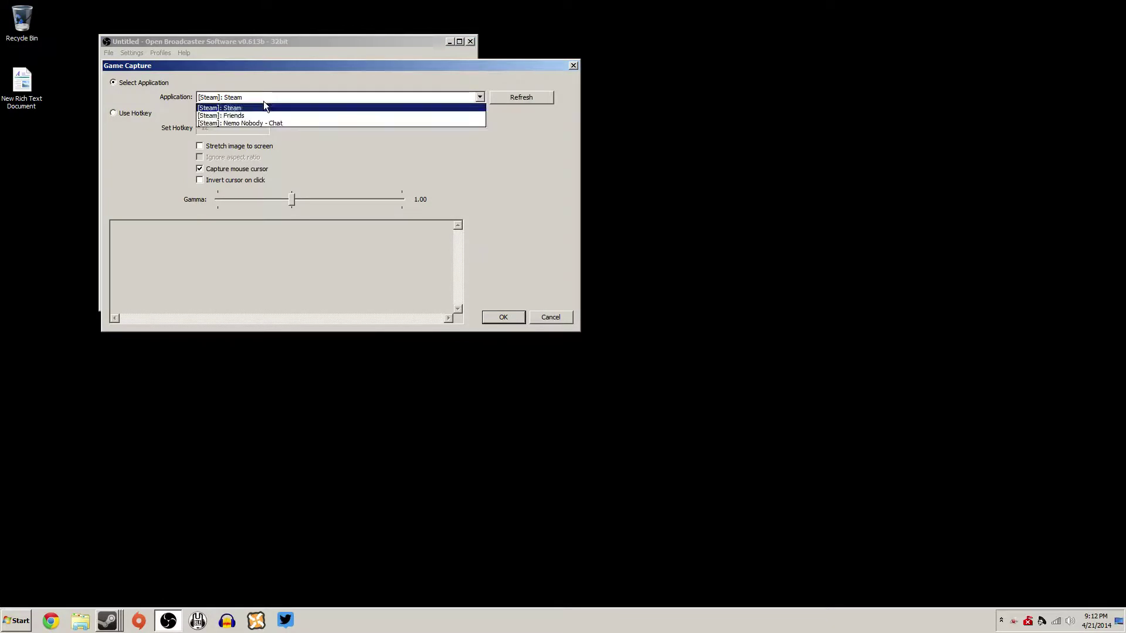
left_click(268, 108)
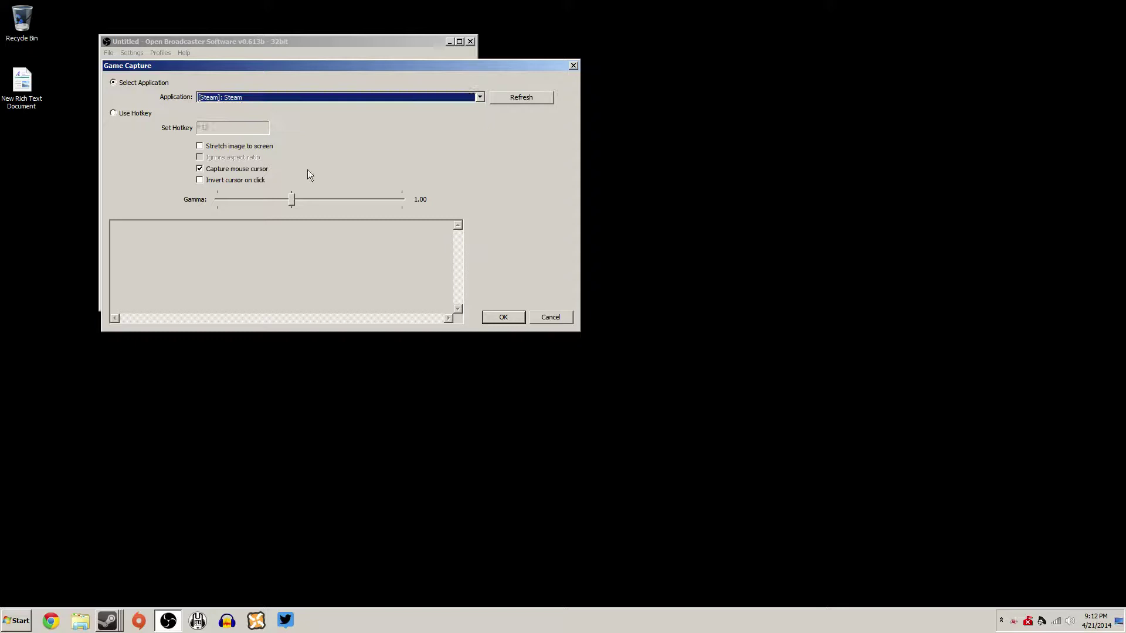
left_click(487, 315)
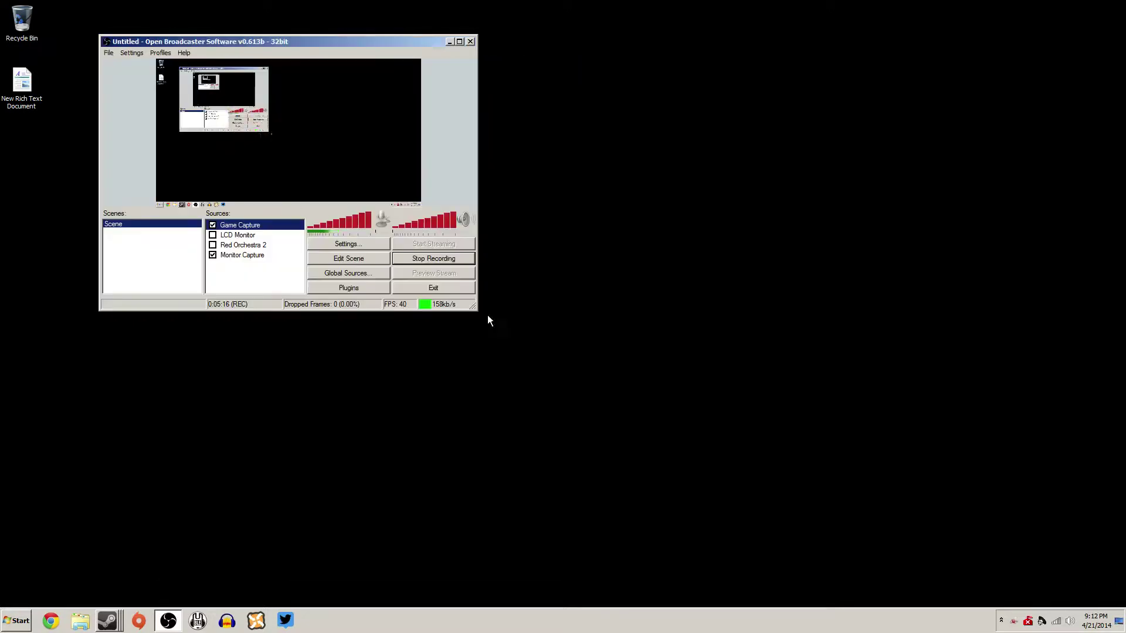
Step: Try showing the Steam game capture in place of the monitor, and disable Game Capture with Monitor Capture enabled
left_click(213, 256)
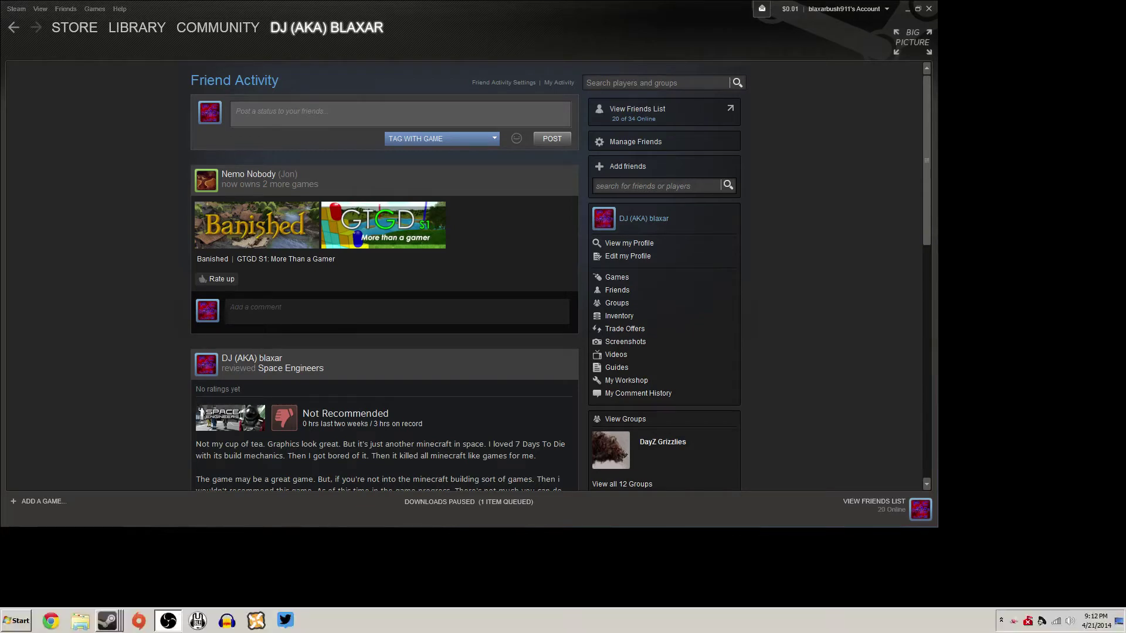
left_click(212, 226)
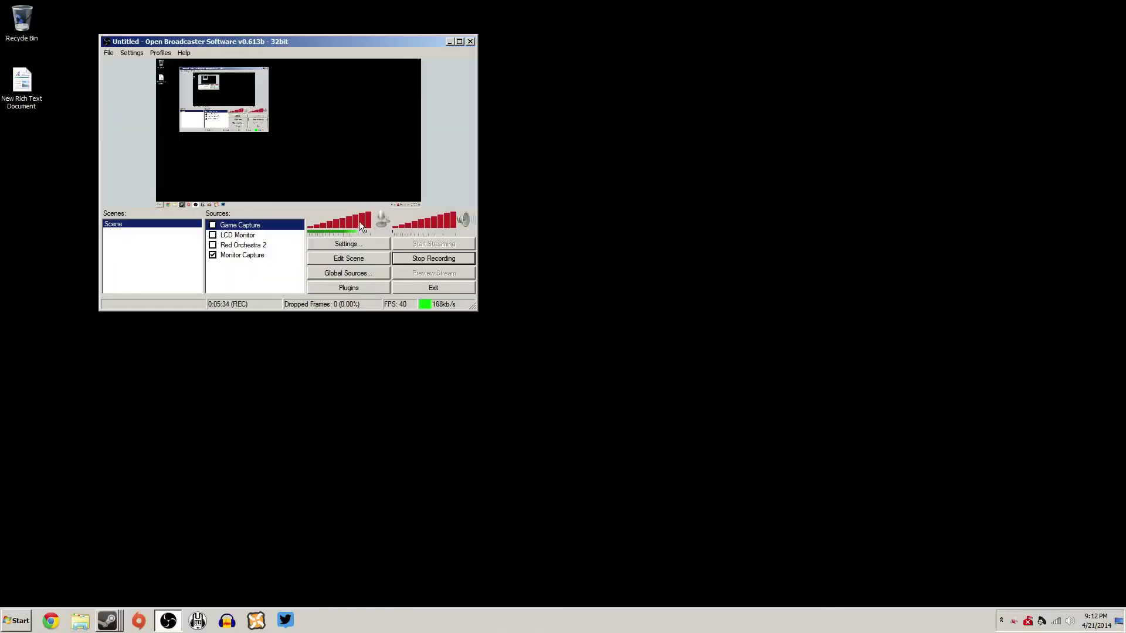